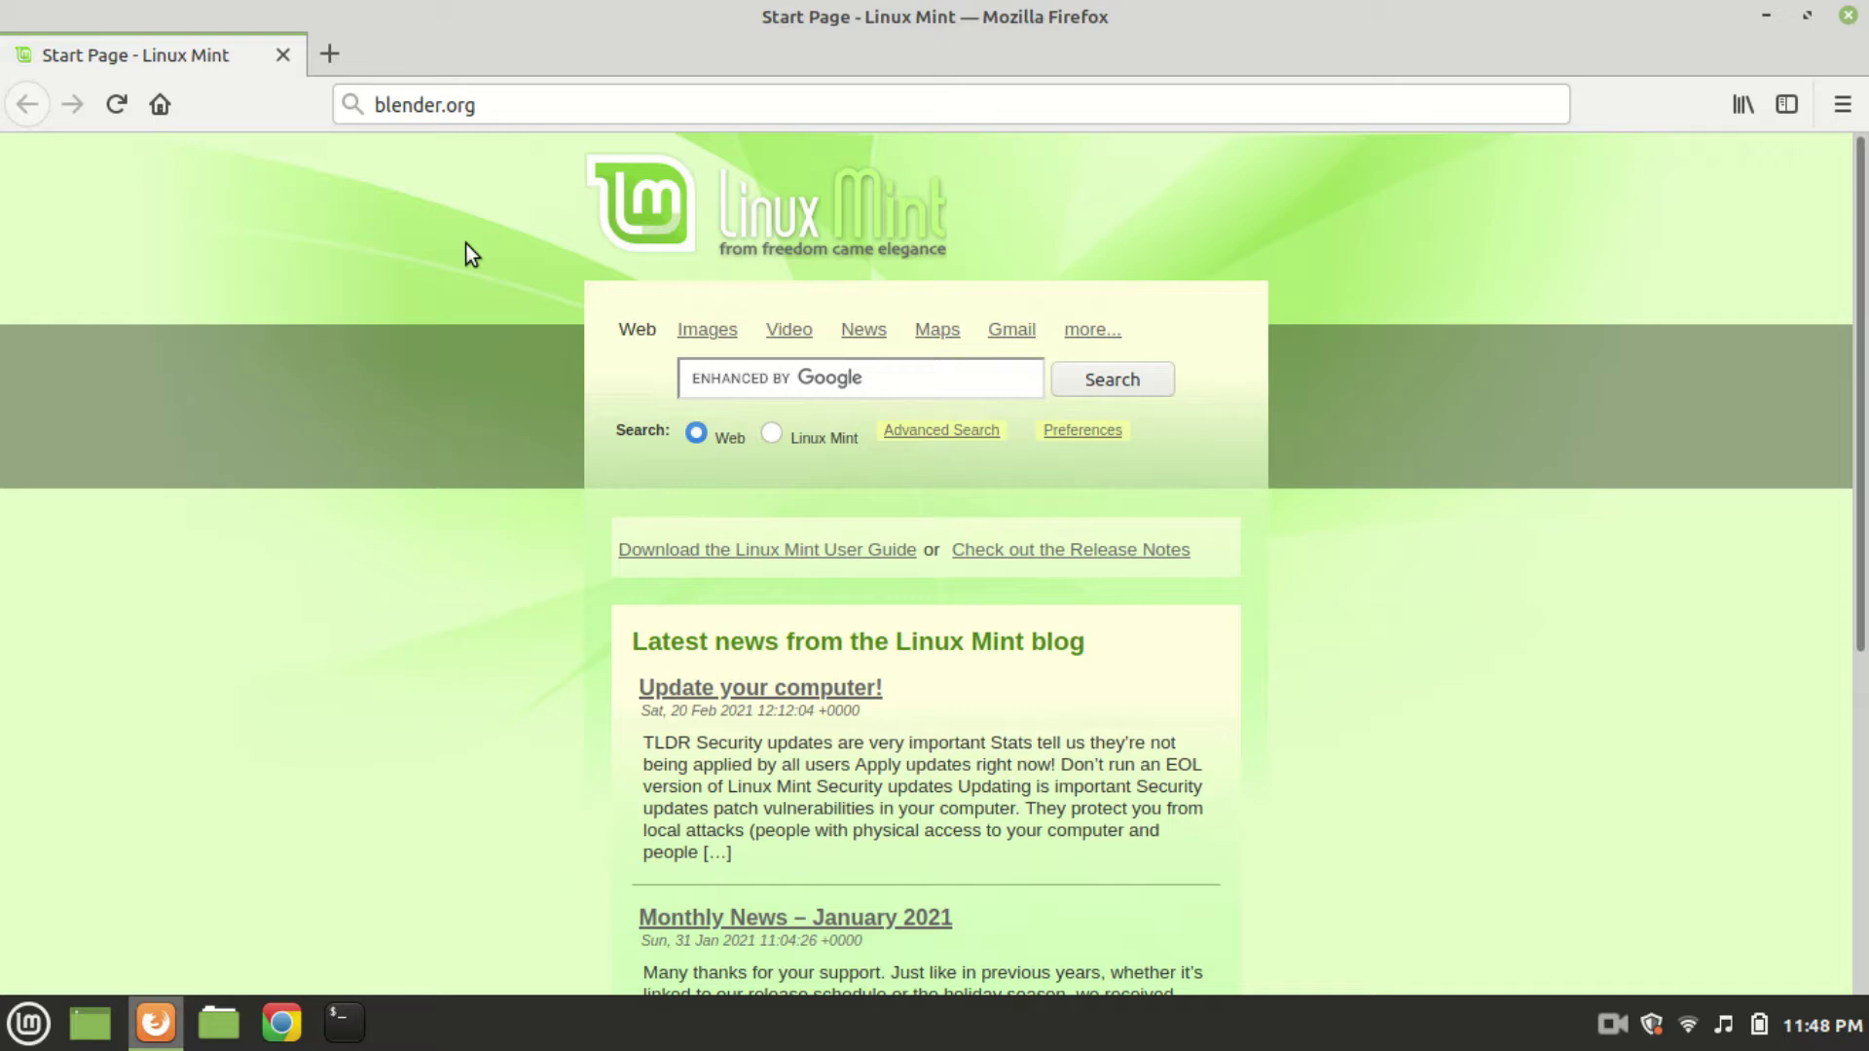
Step: Load blender.org and go to the Blender 2.91.2 download page
click(505, 105)
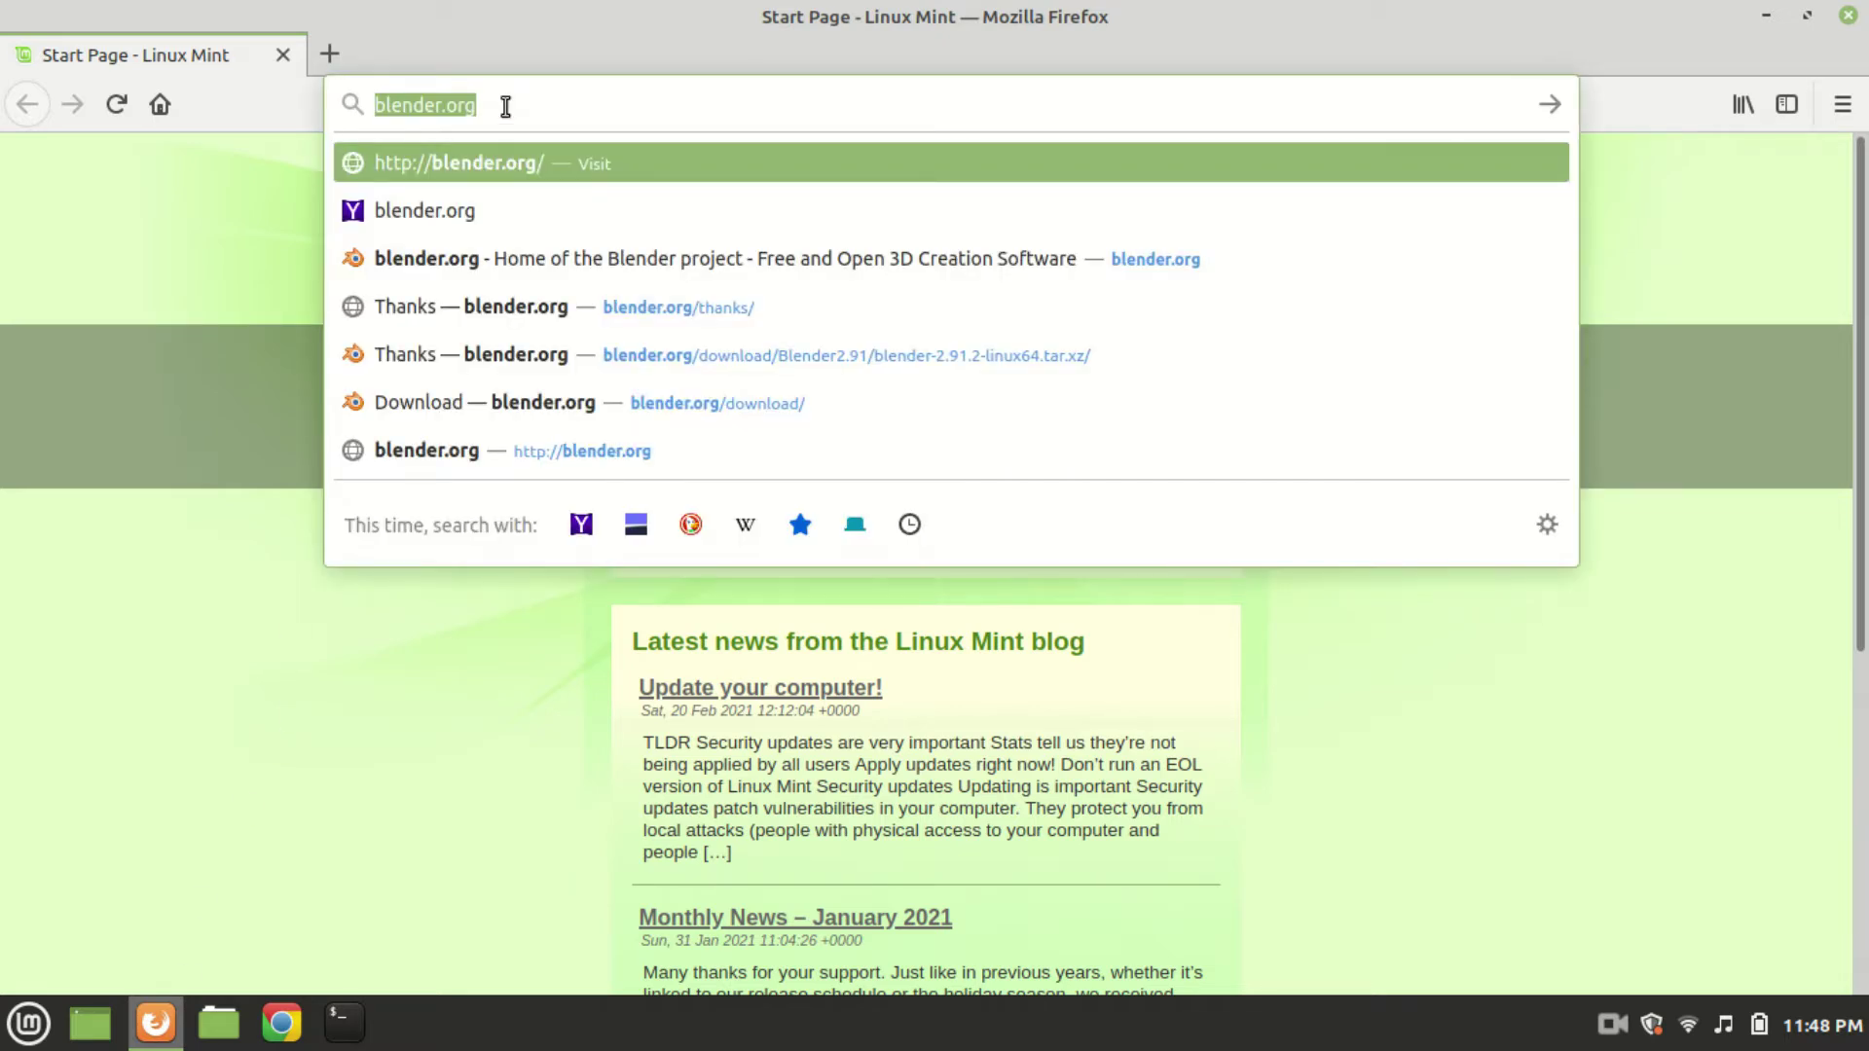
key(Return)
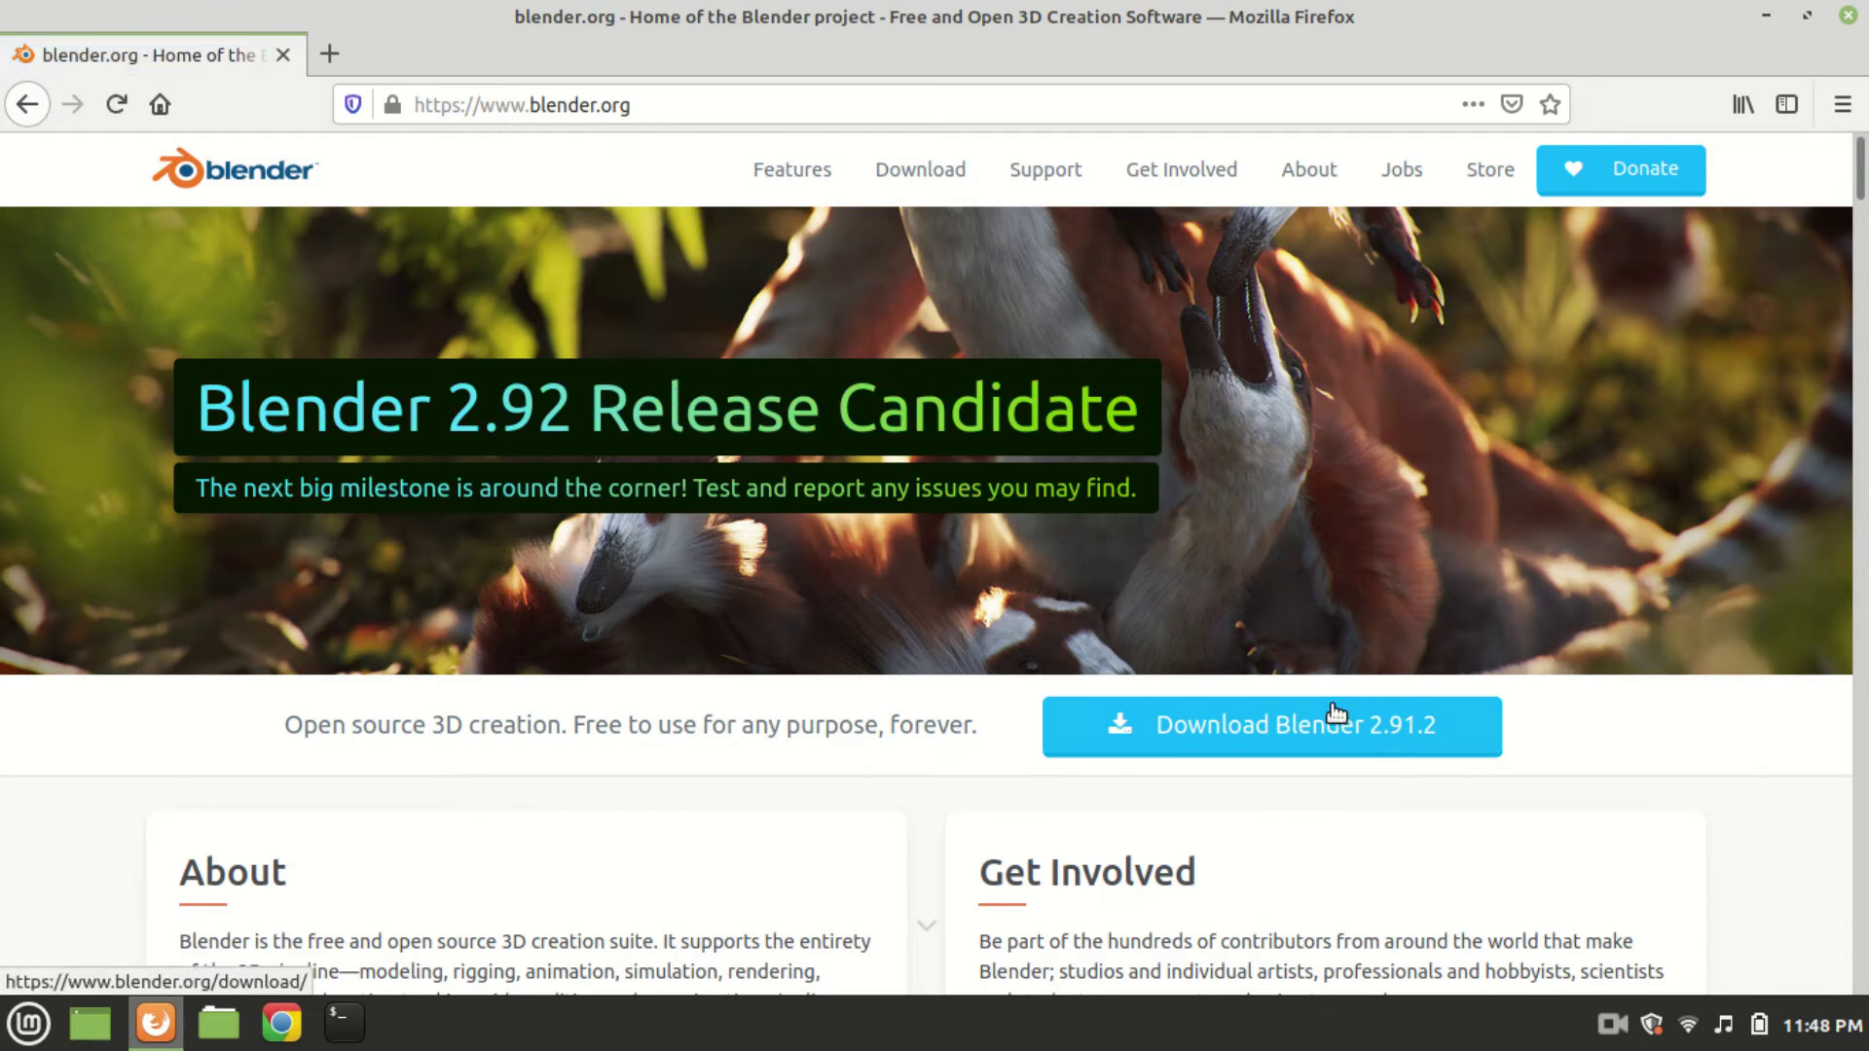
click(1324, 732)
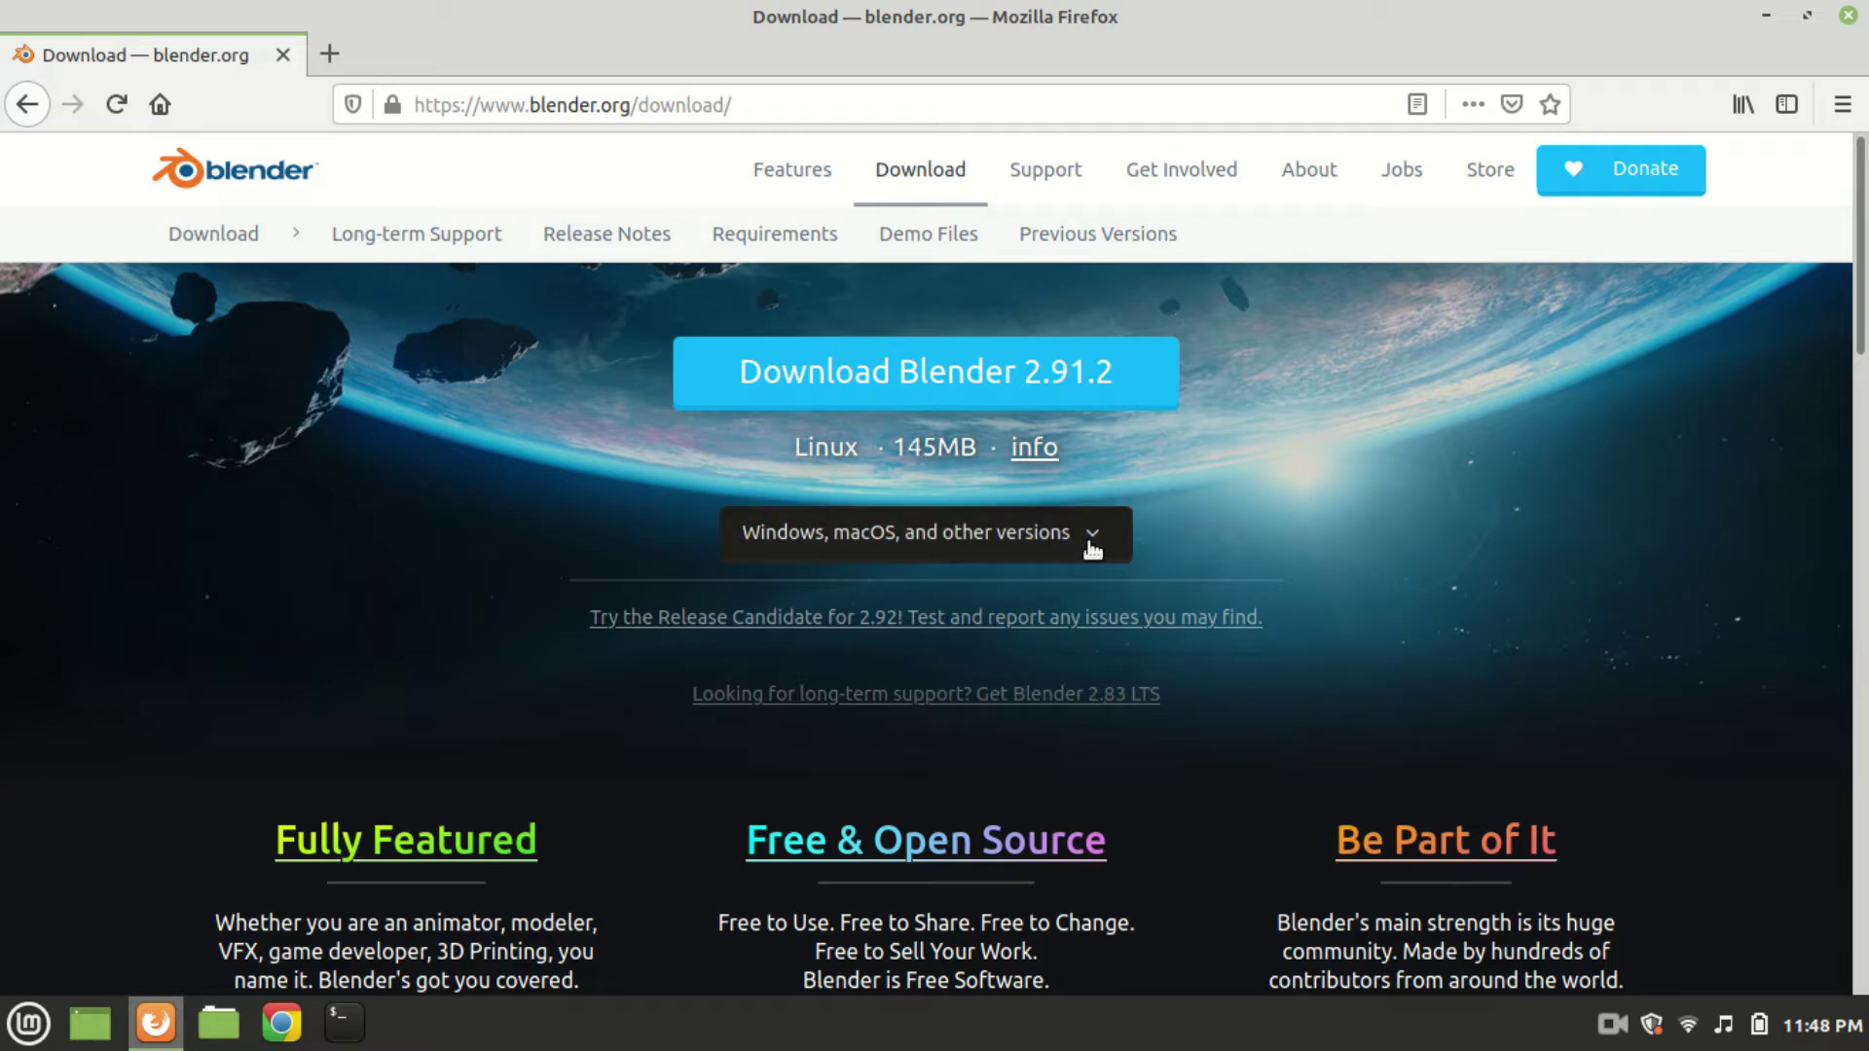
Step: Look through the list of other operating system versions, then collapse it
click(983, 534)
scroll(981, 656, down, 1)
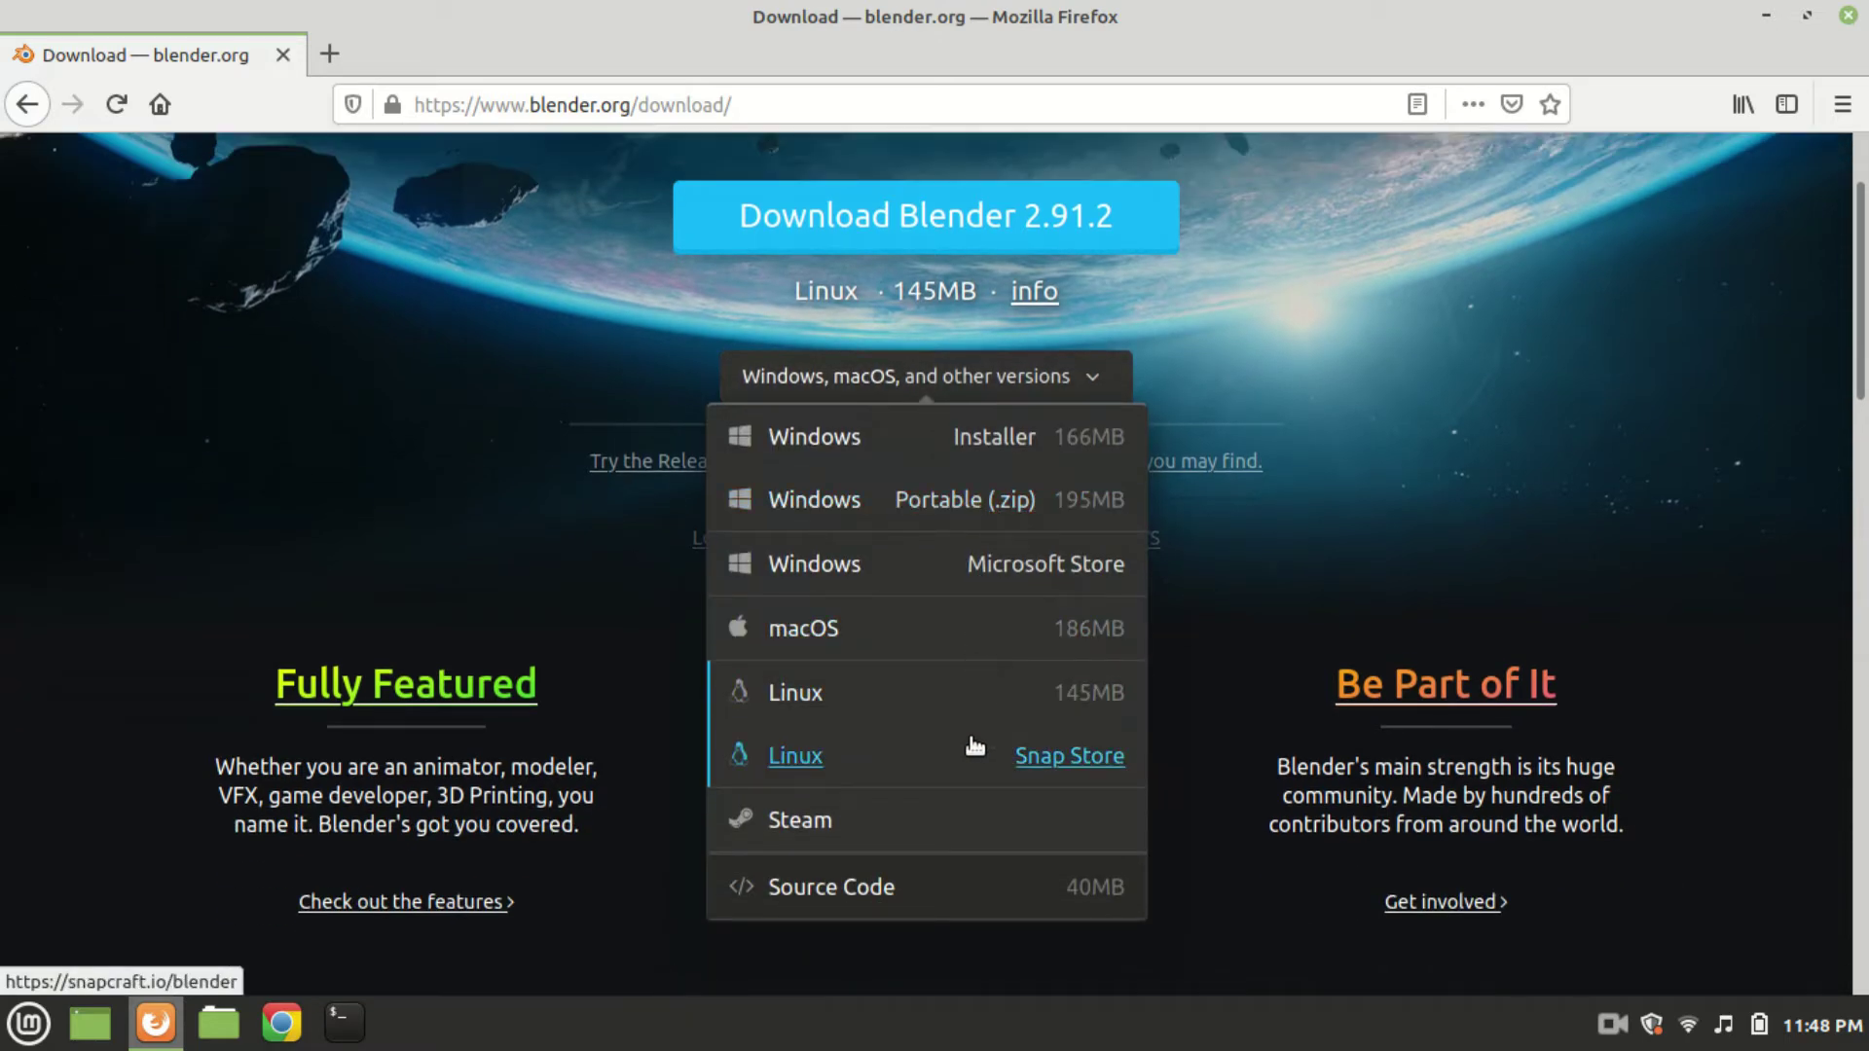
scroll(949, 739, up, 1)
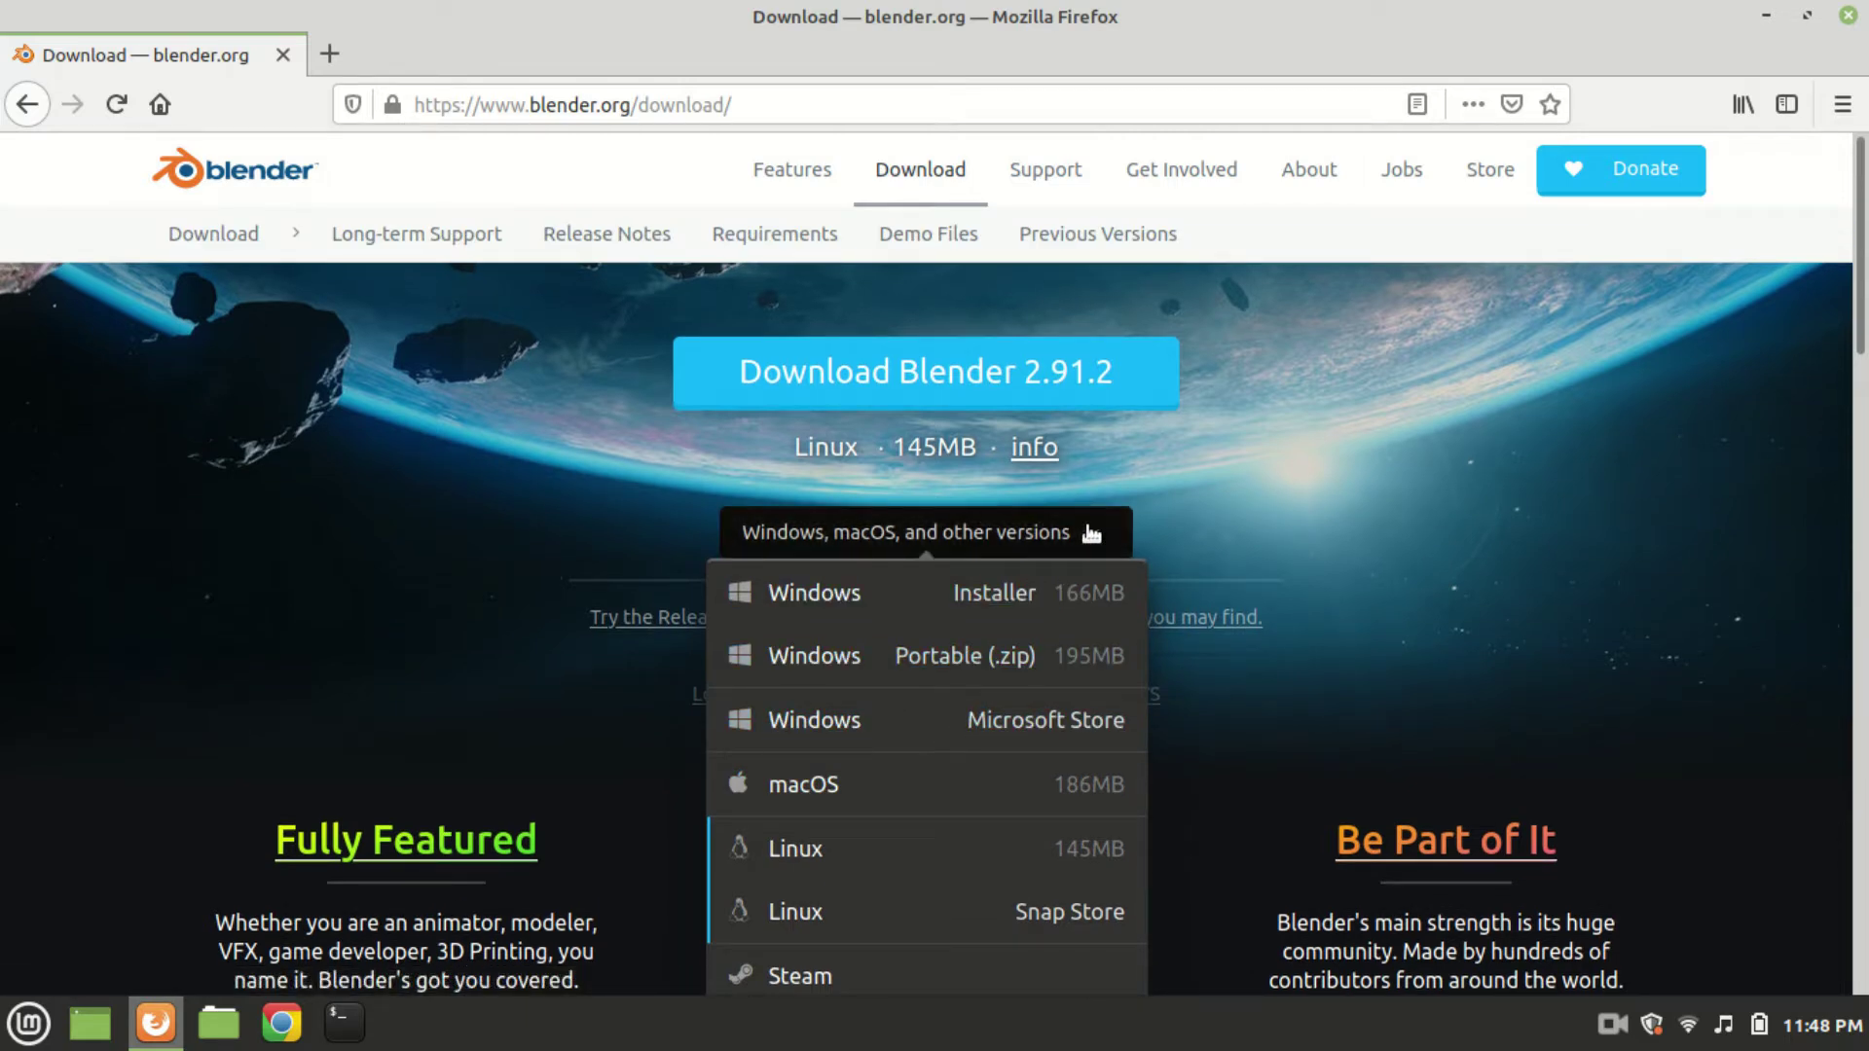
scroll(978, 655, down, 2)
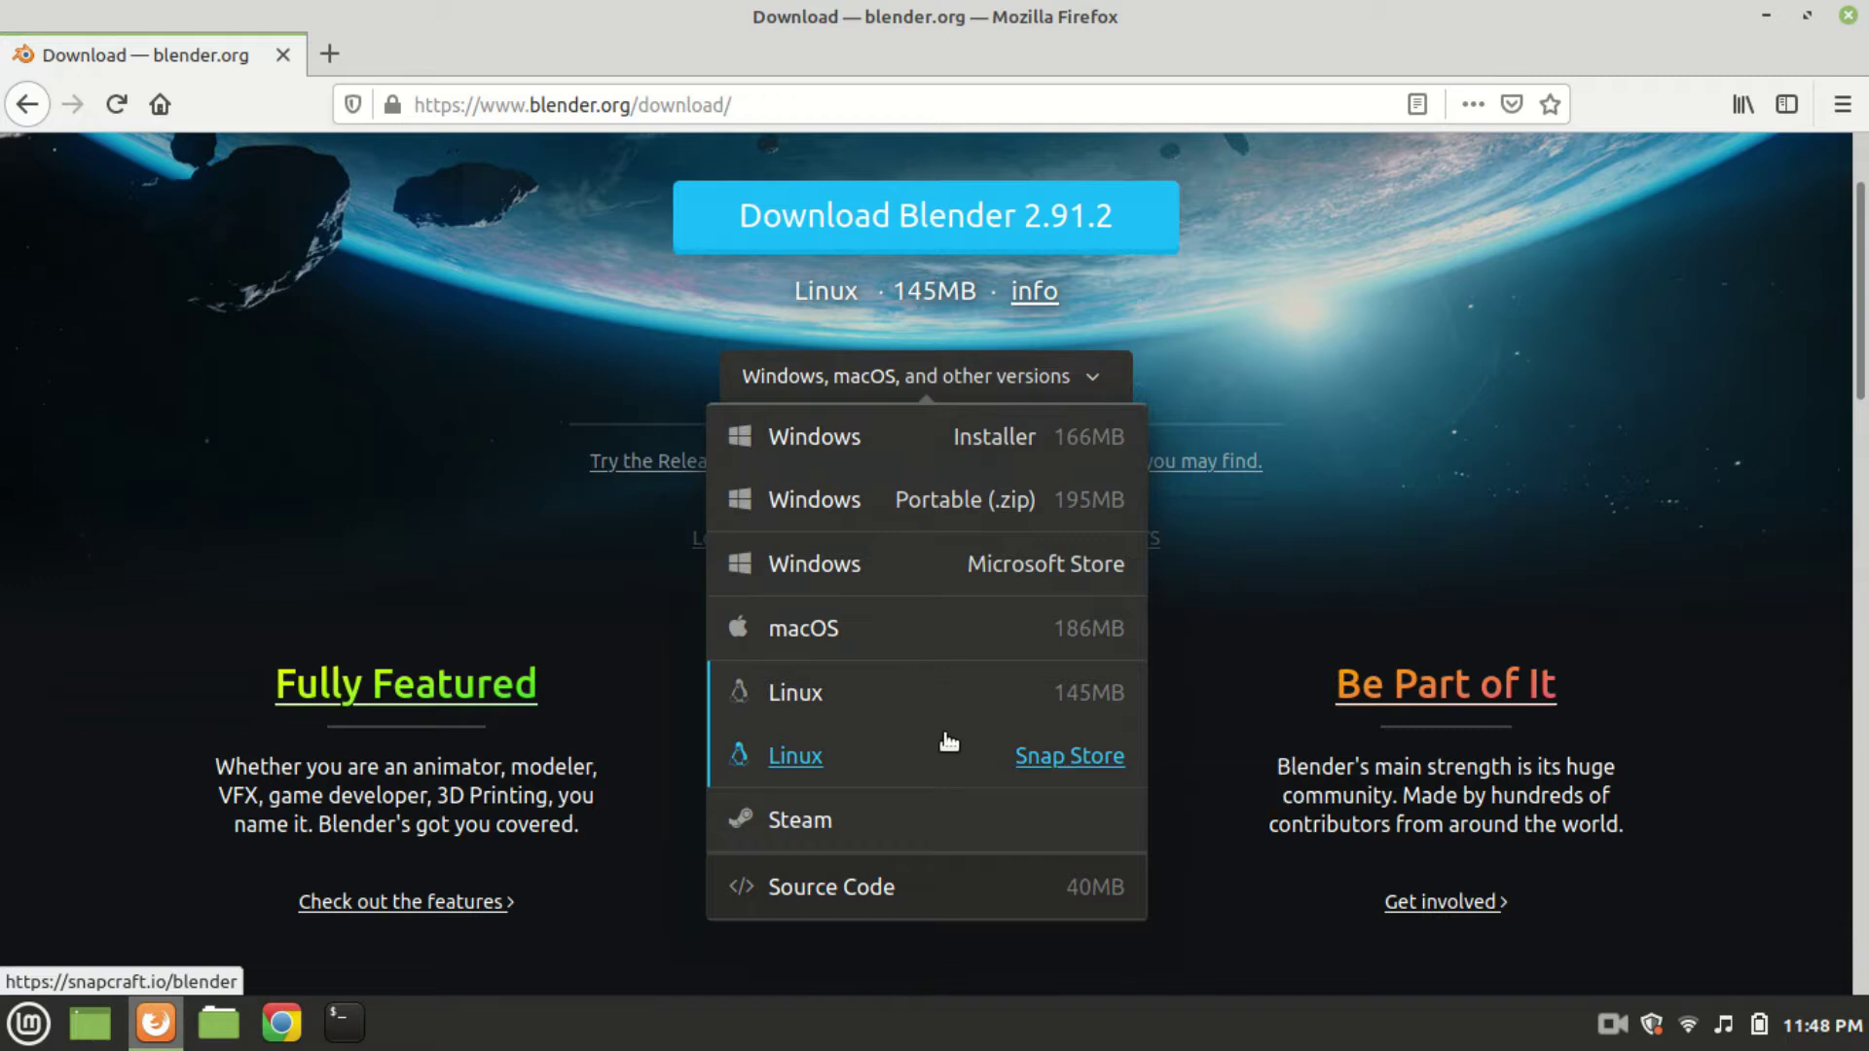
scroll(969, 743, up, 1)
scroll(962, 737, up, 1)
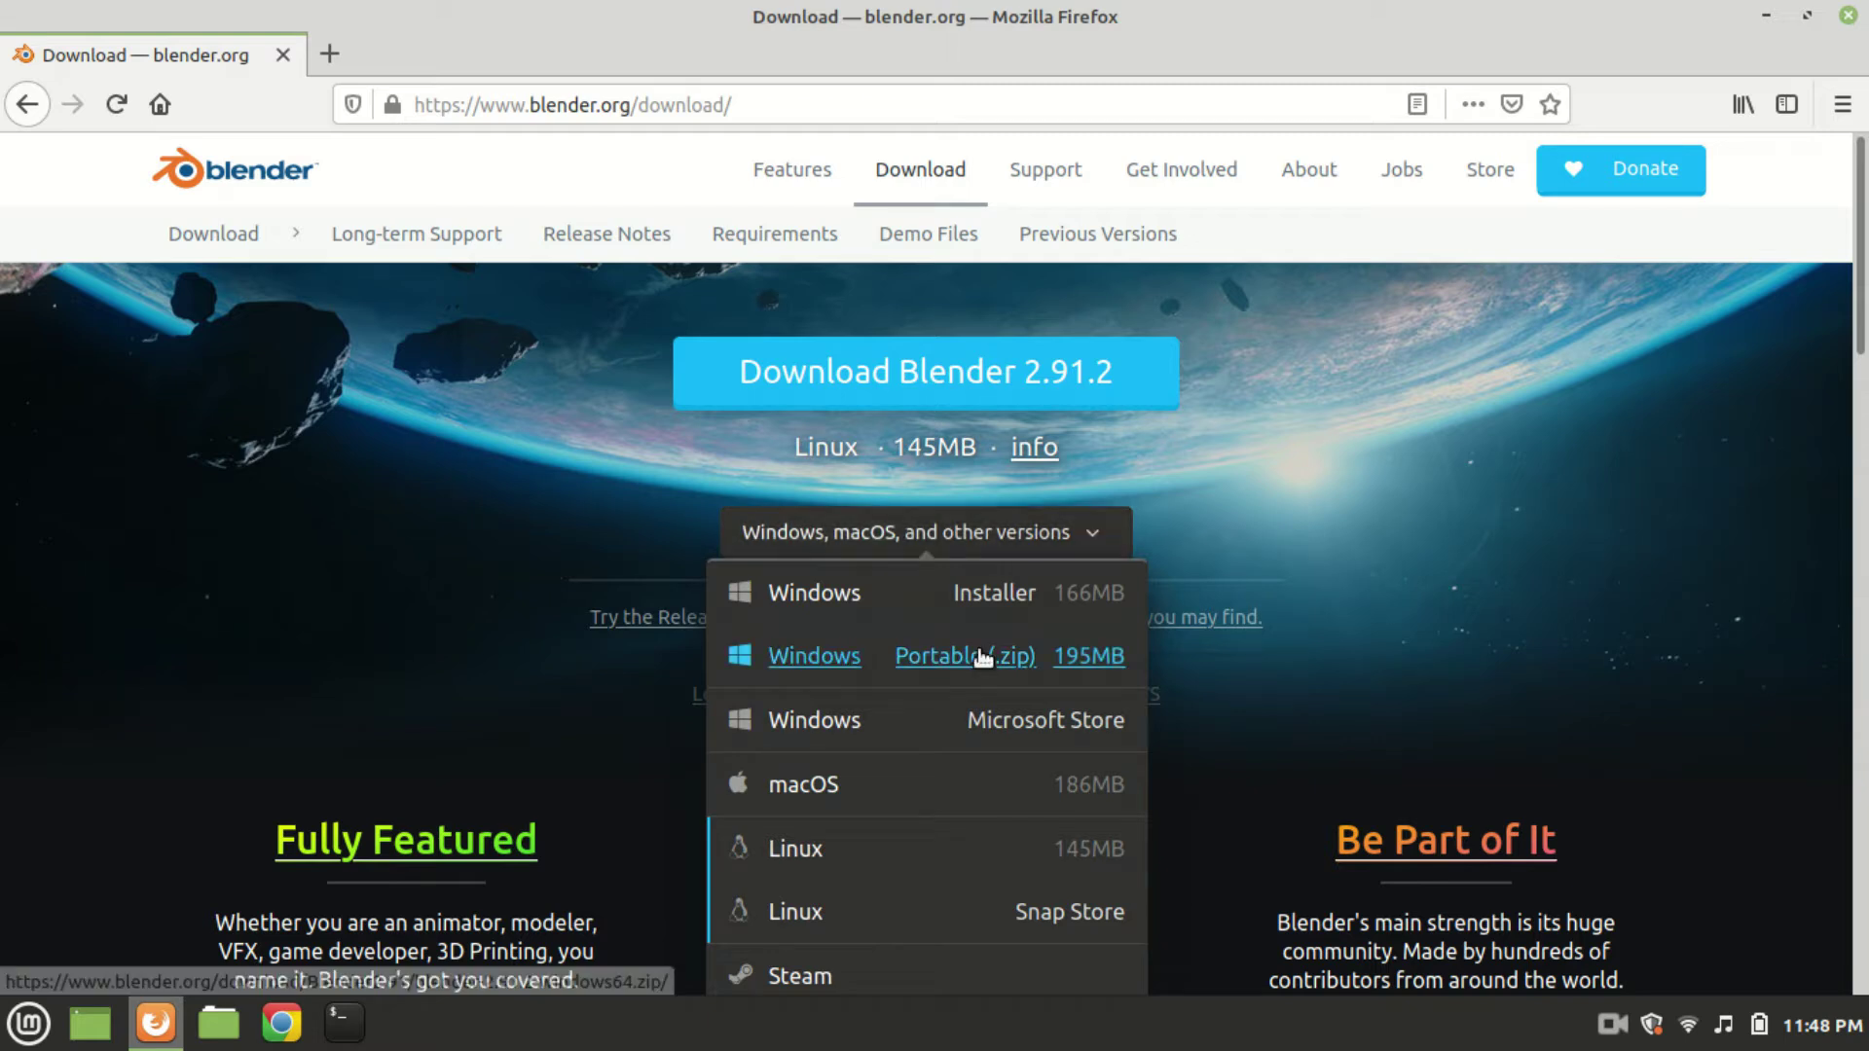
scroll(964, 655, down, 2)
scroll(963, 742, up, 1)
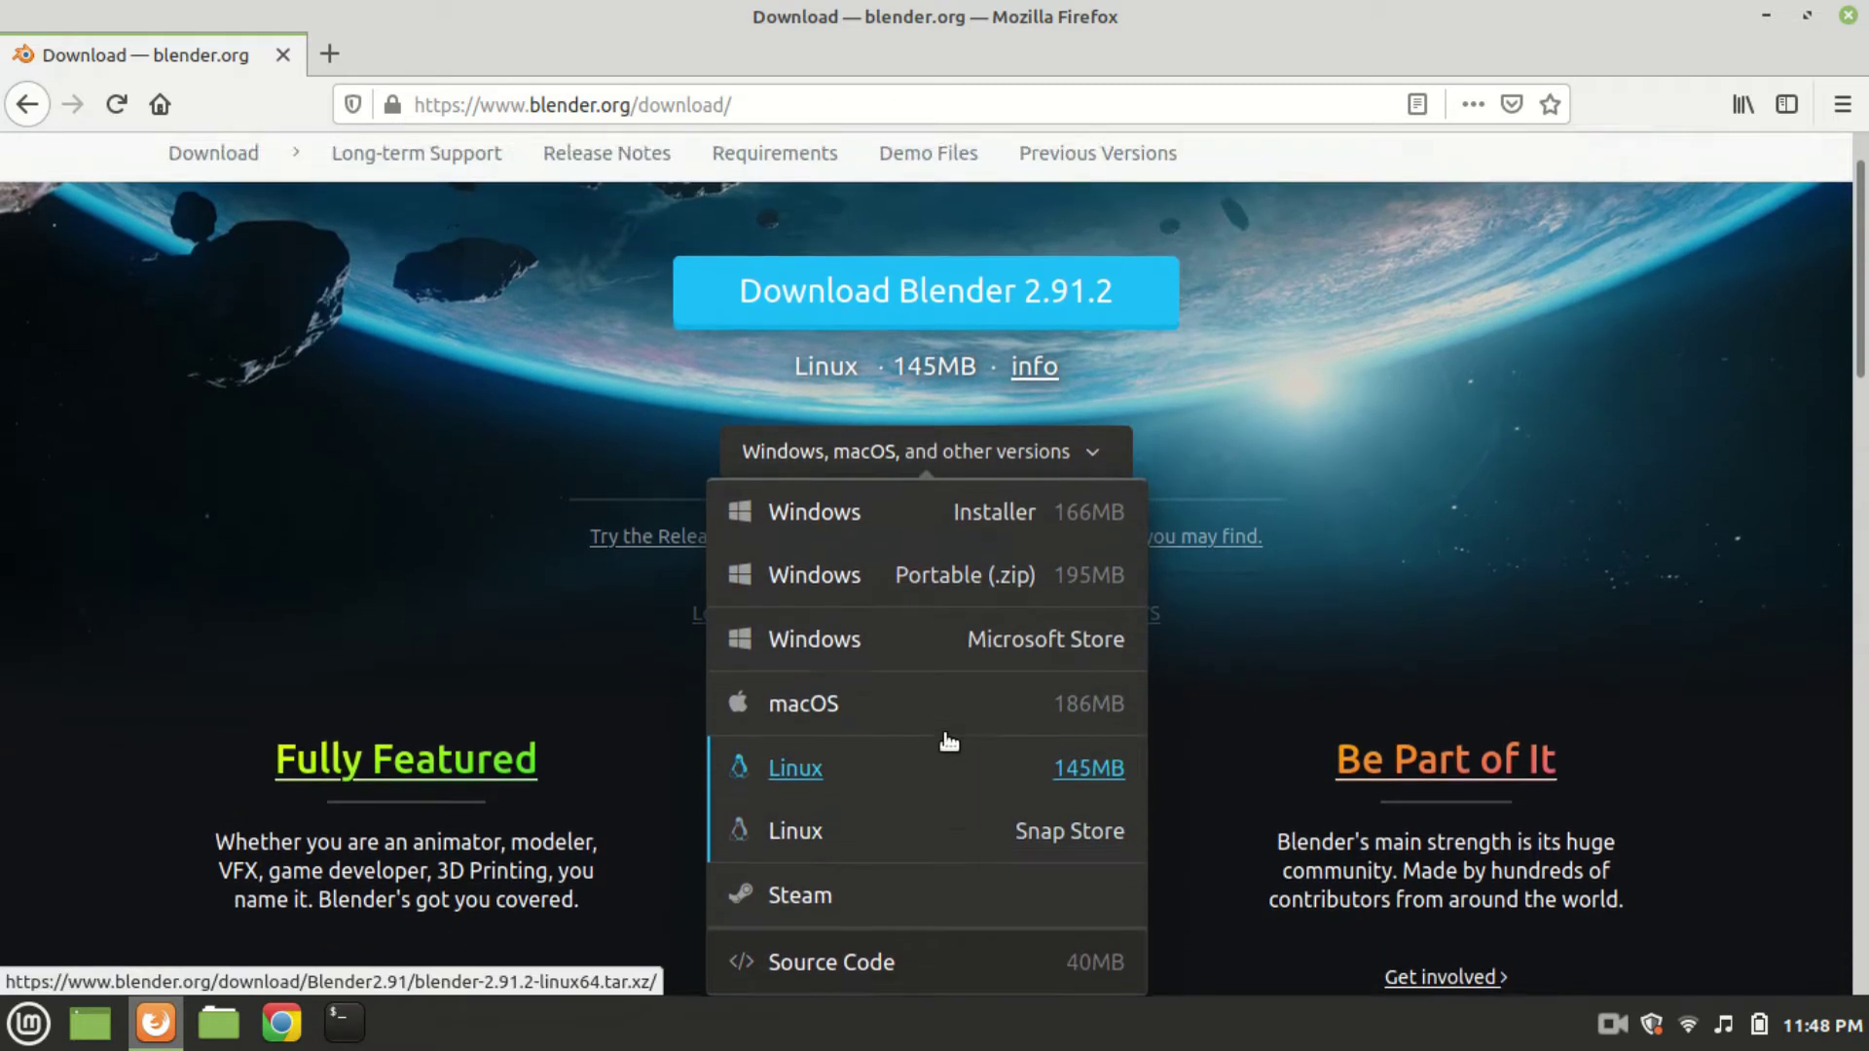
scroll(961, 736, up, 1)
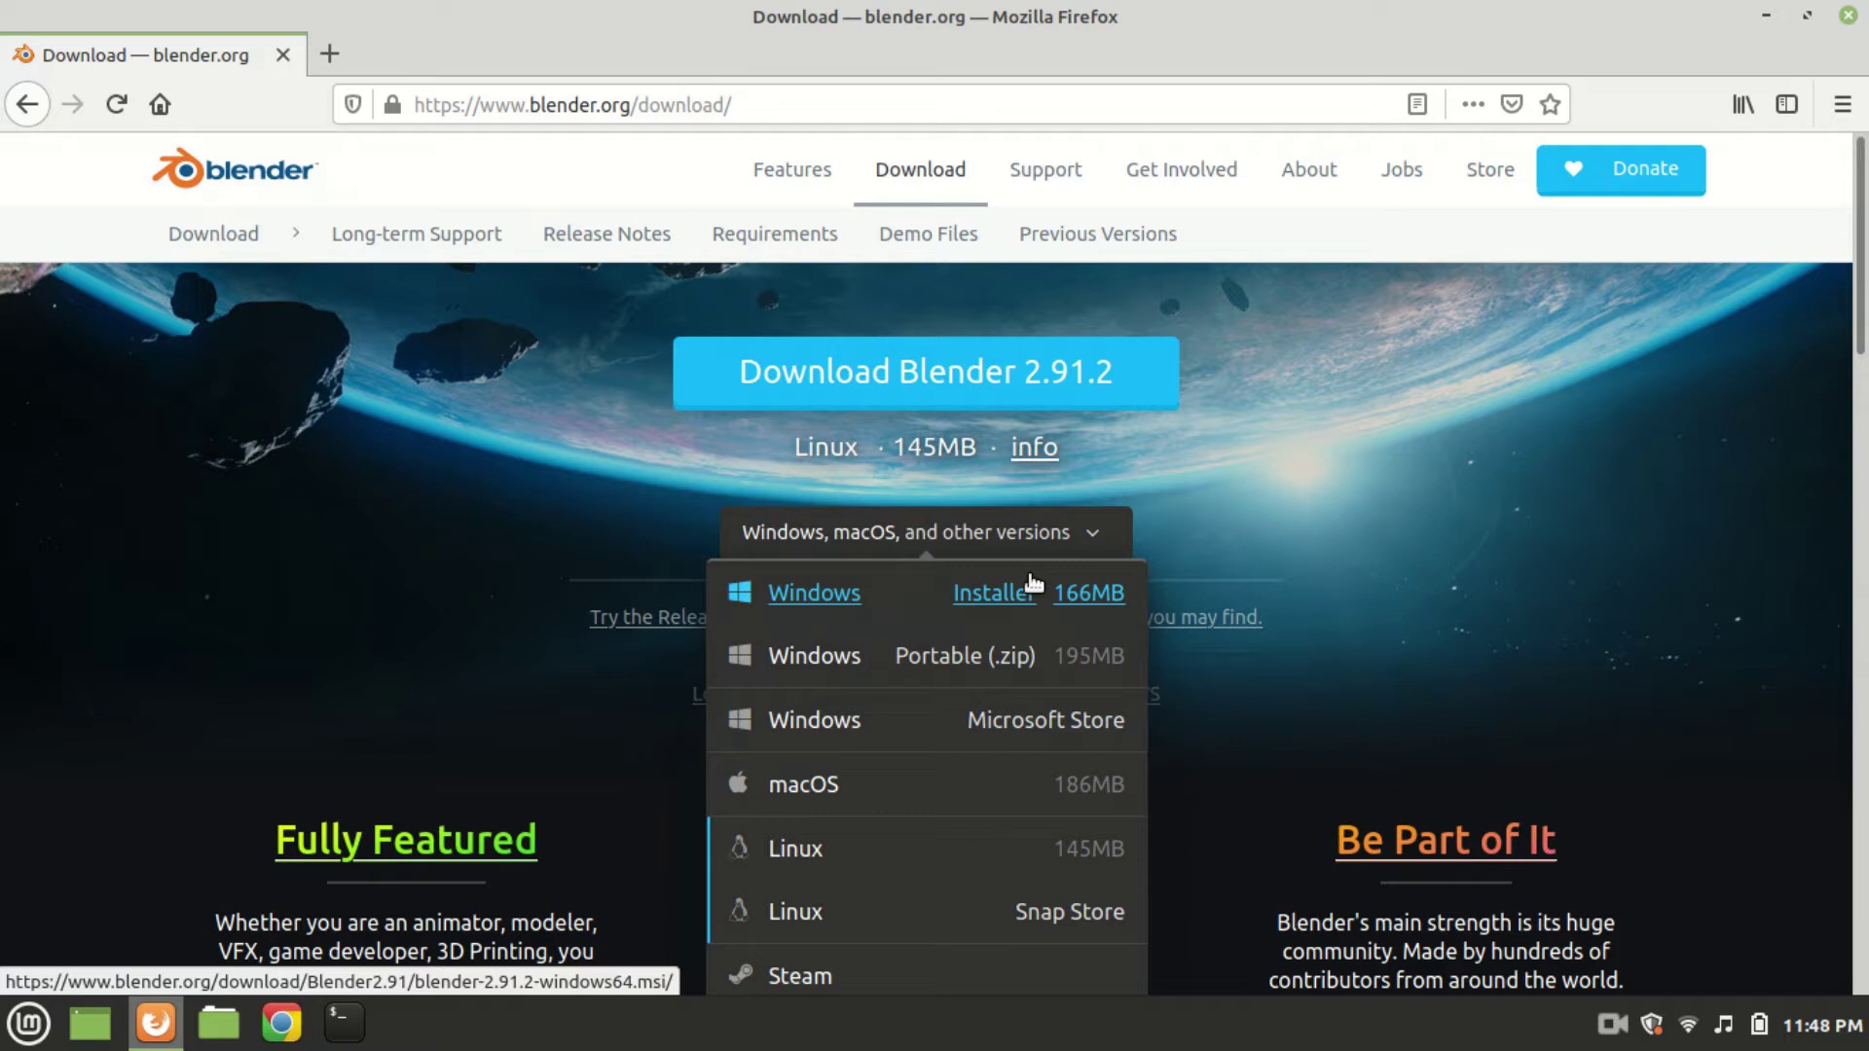
click(1091, 534)
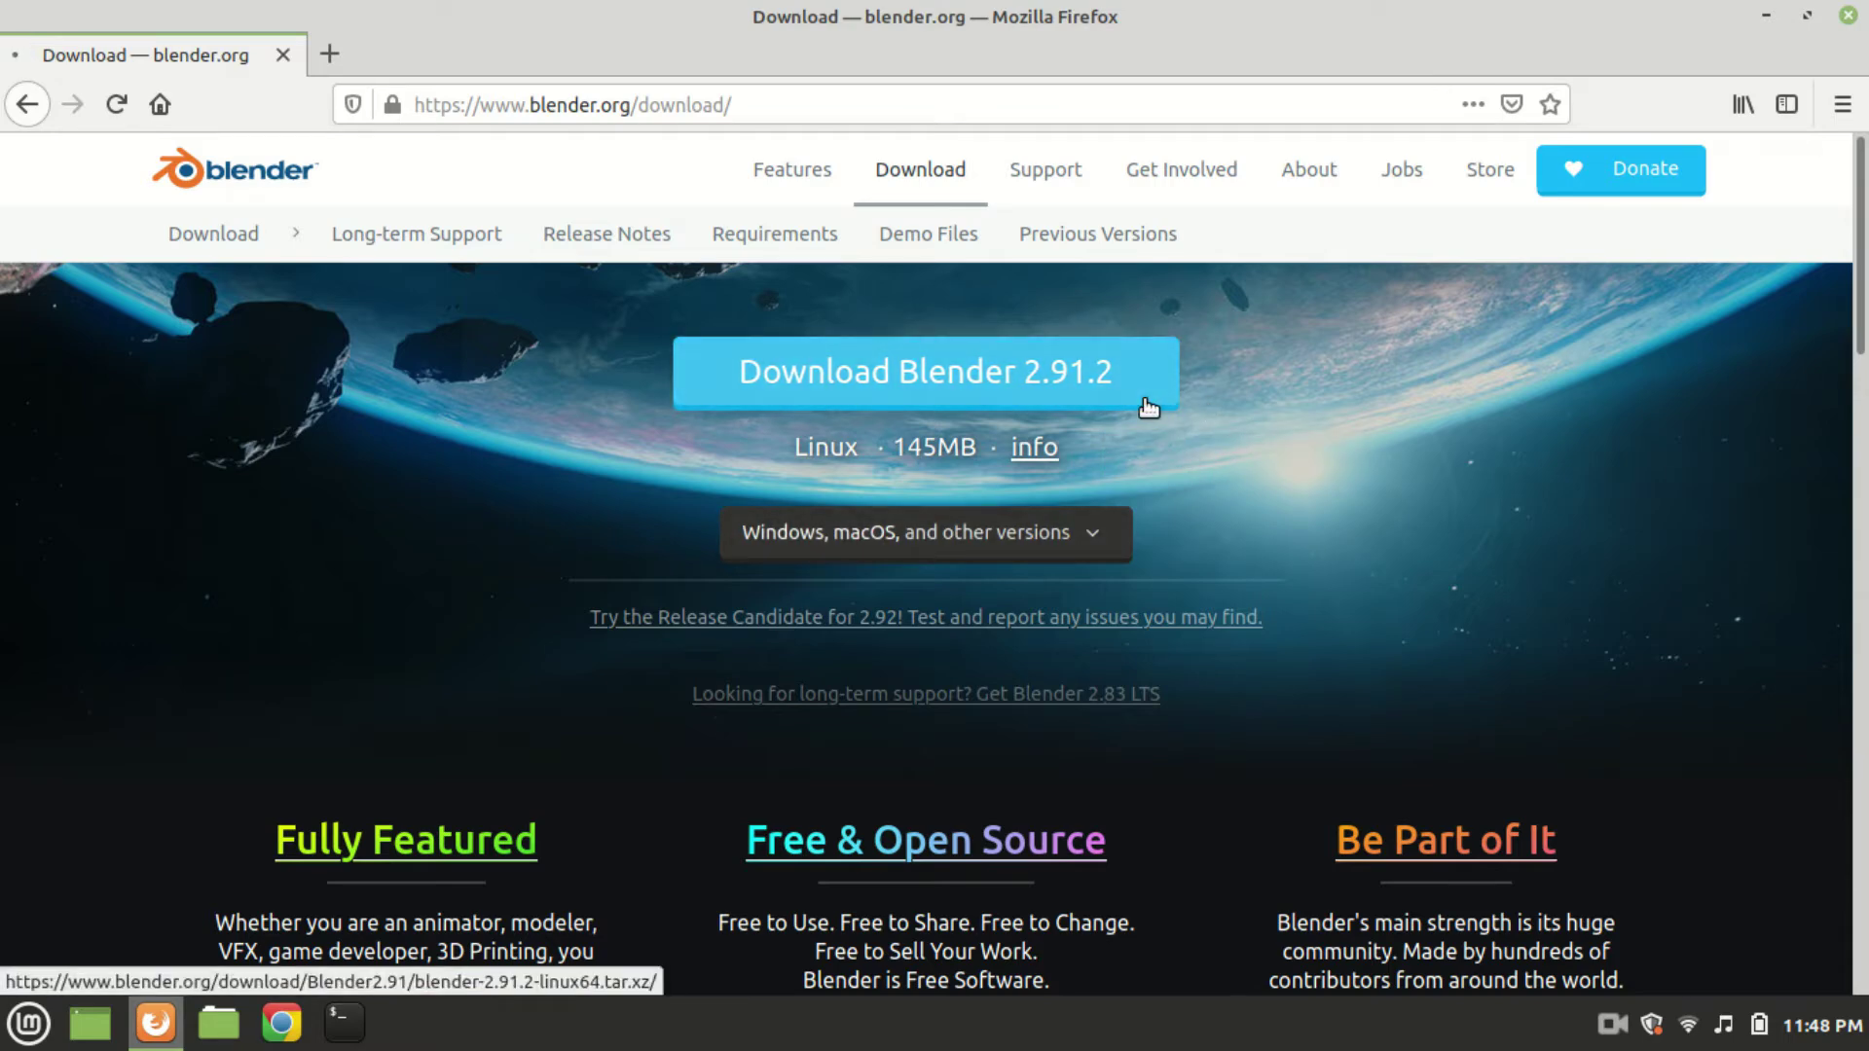
Step: Save blender-2.91.2-linux64.tar.xz to disk and check its progress in the Downloads panel
click(1148, 404)
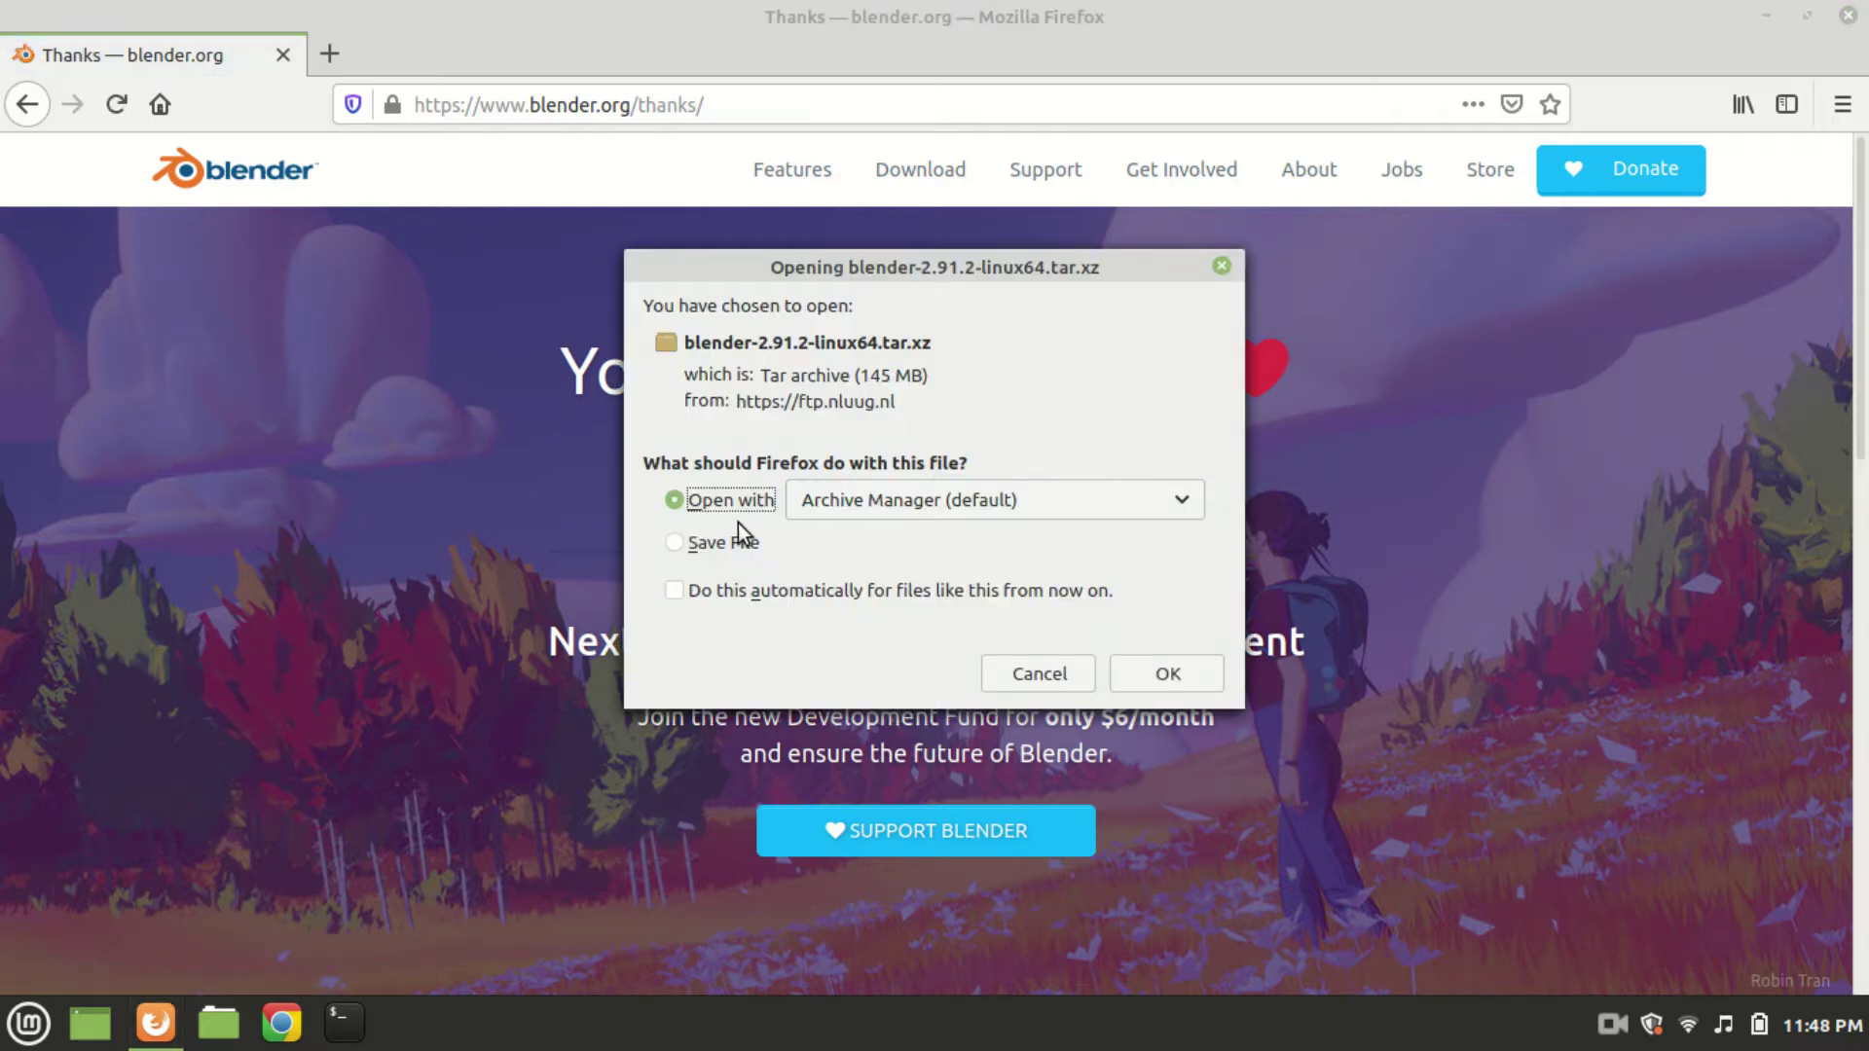
click(708, 545)
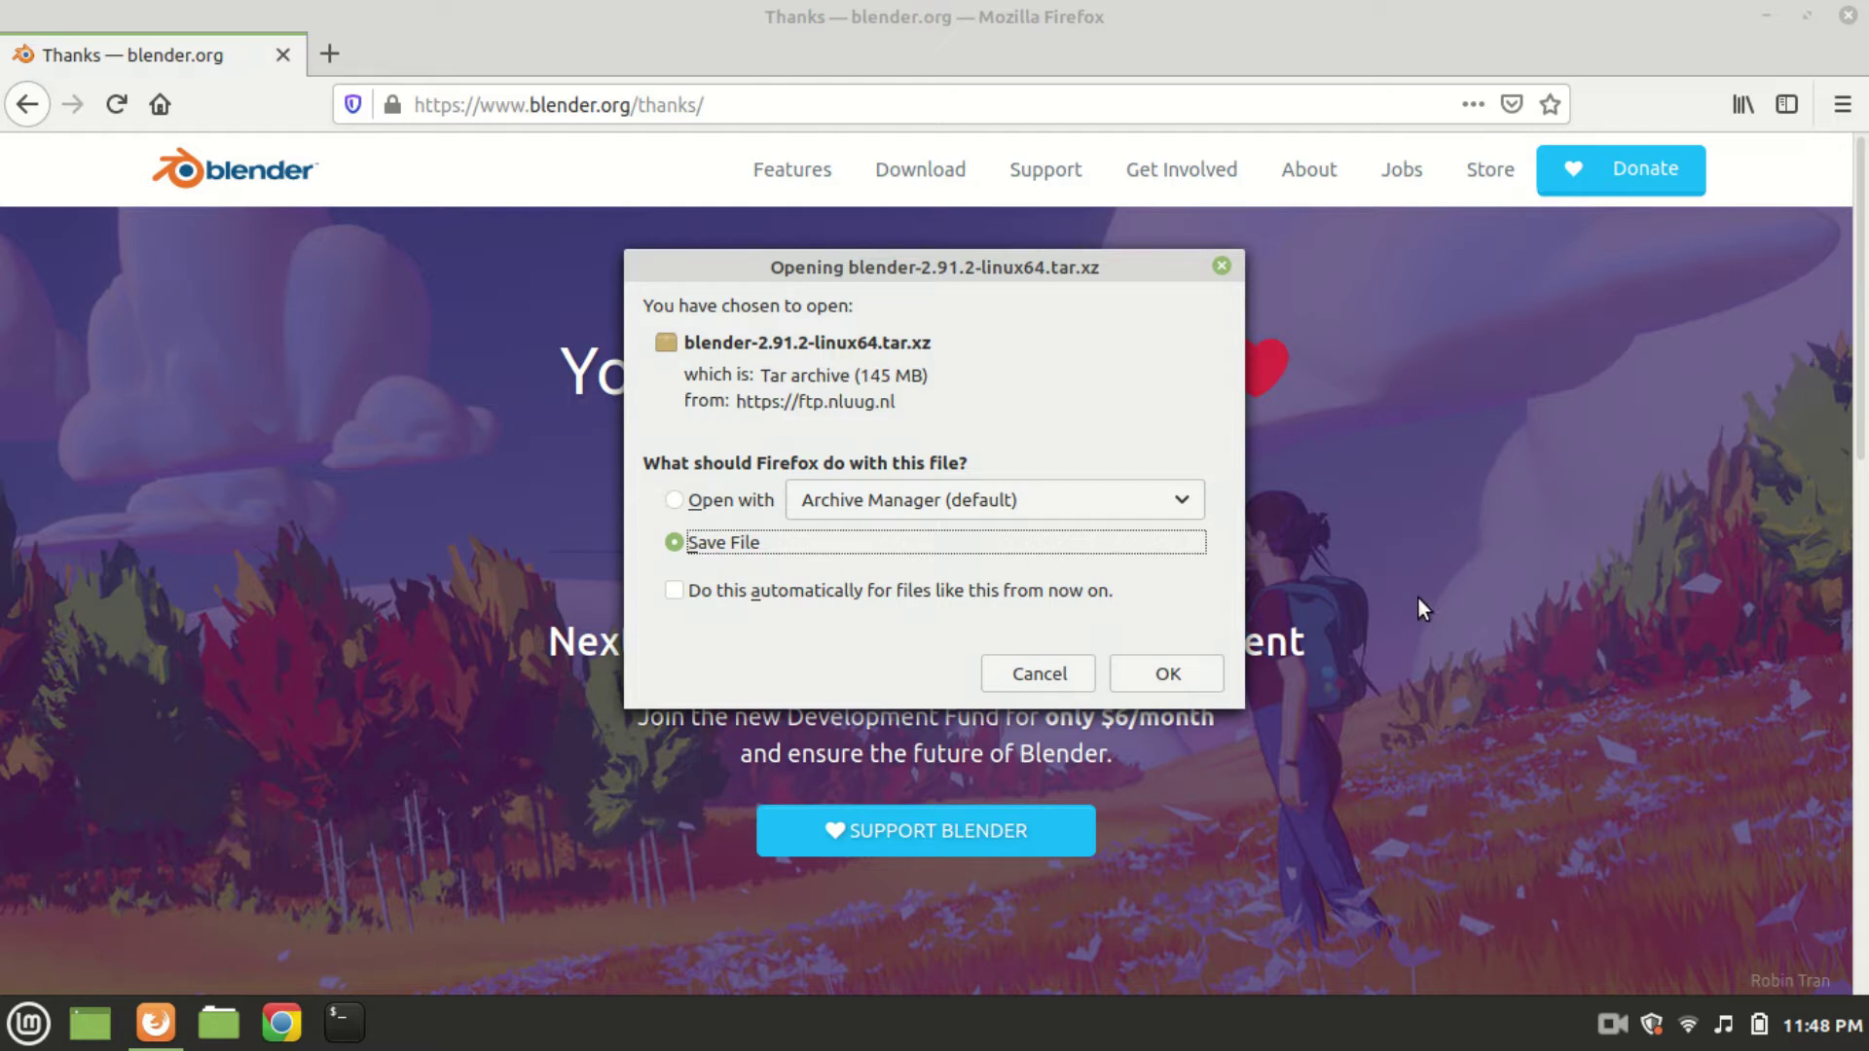
click(1185, 674)
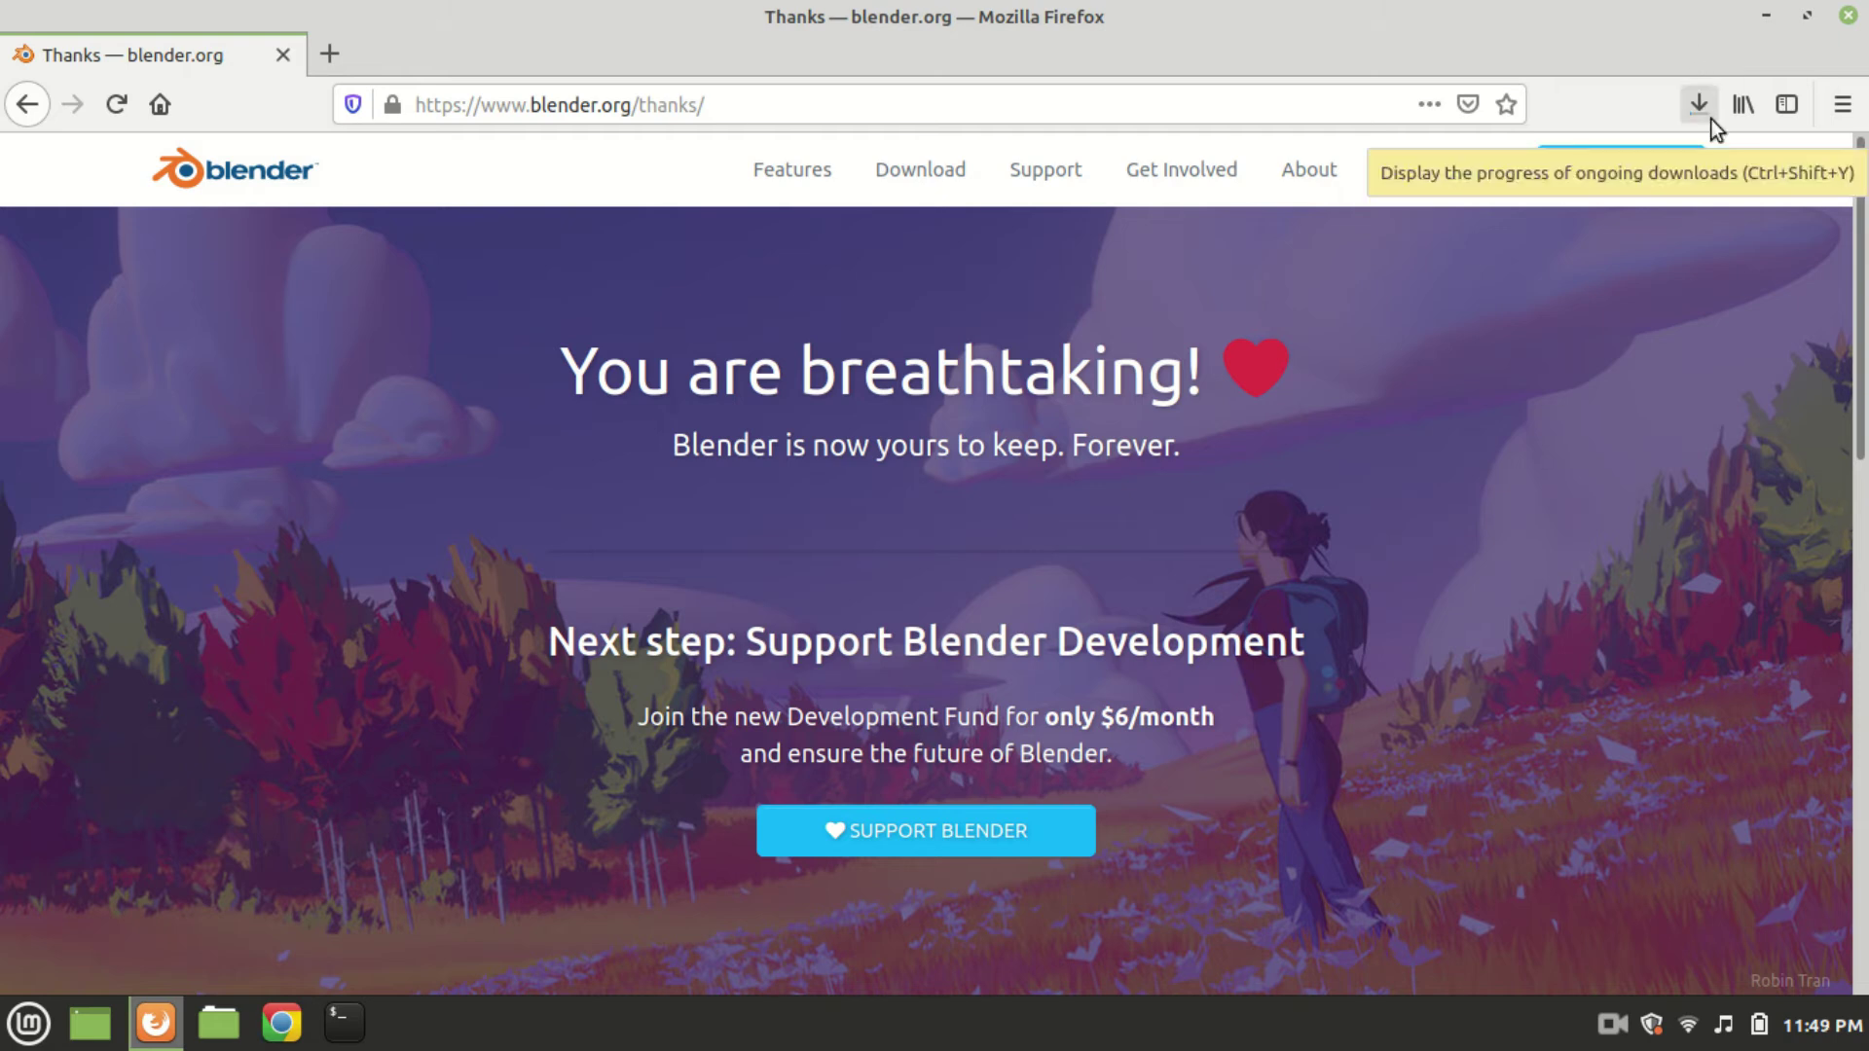
click(1711, 119)
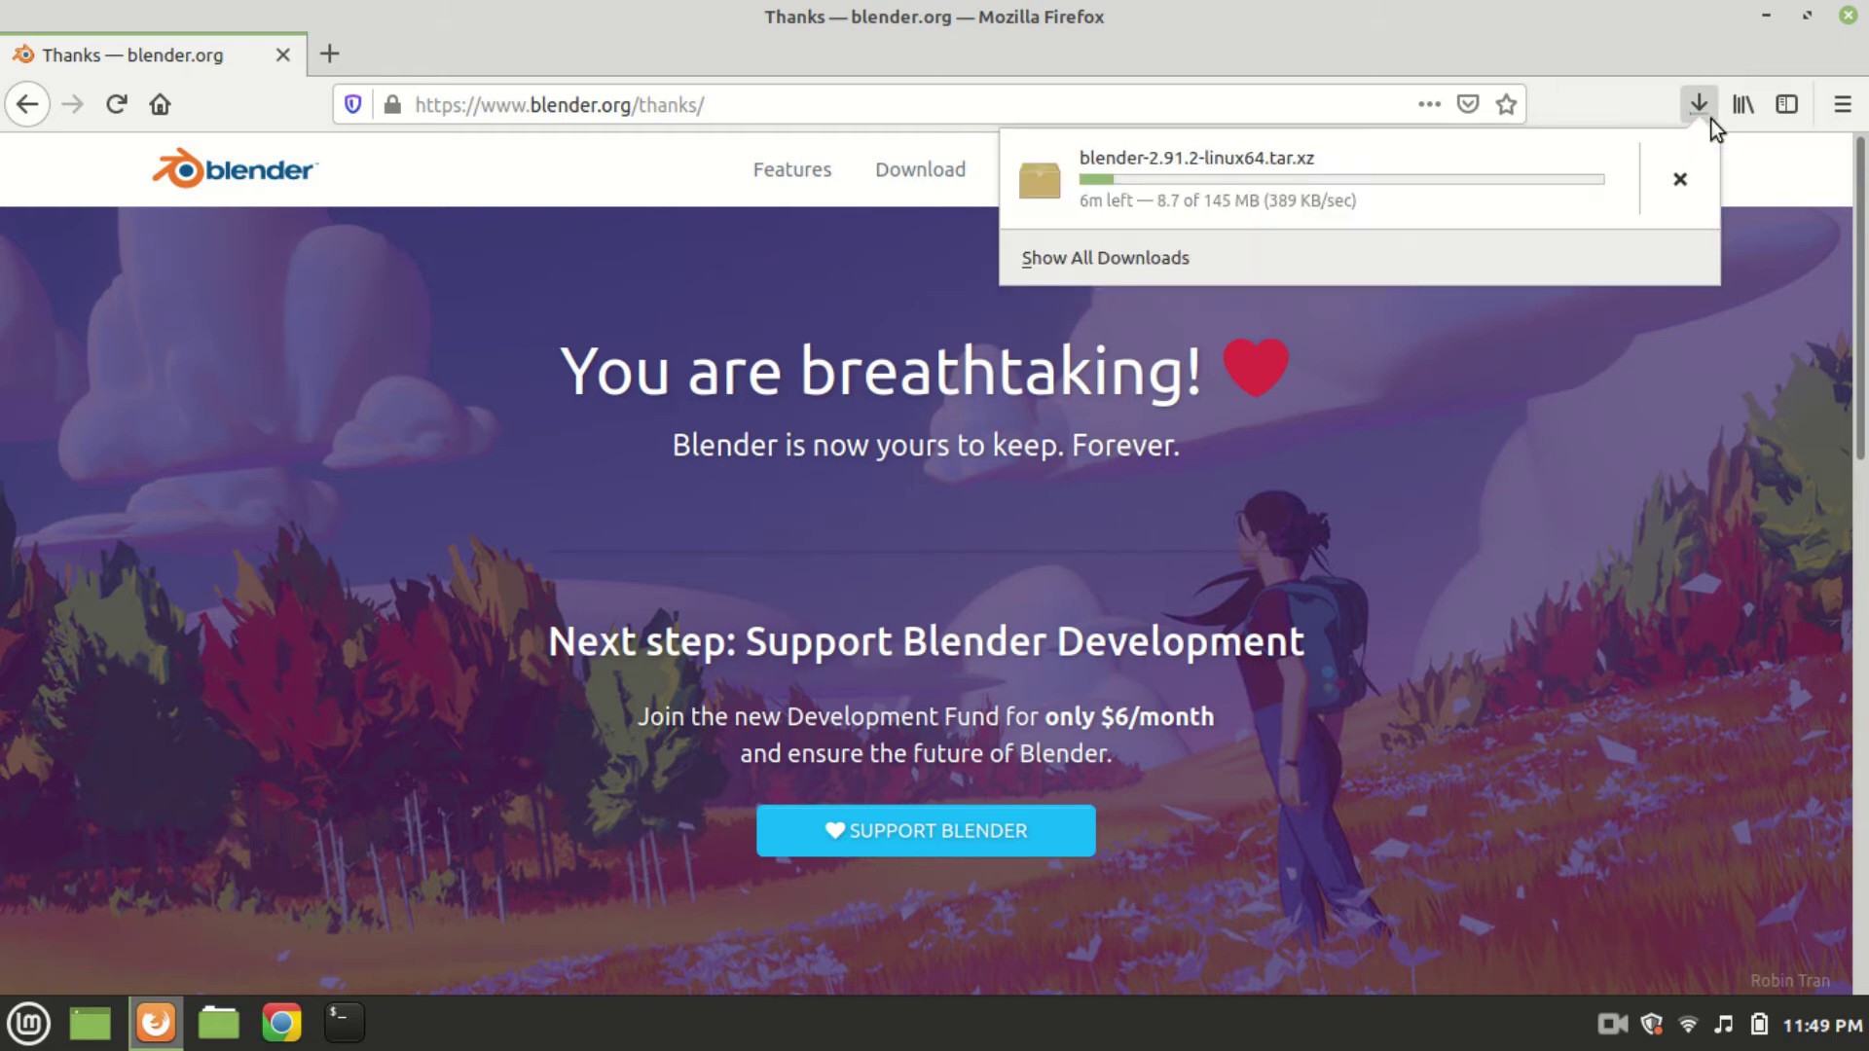
click(1464, 521)
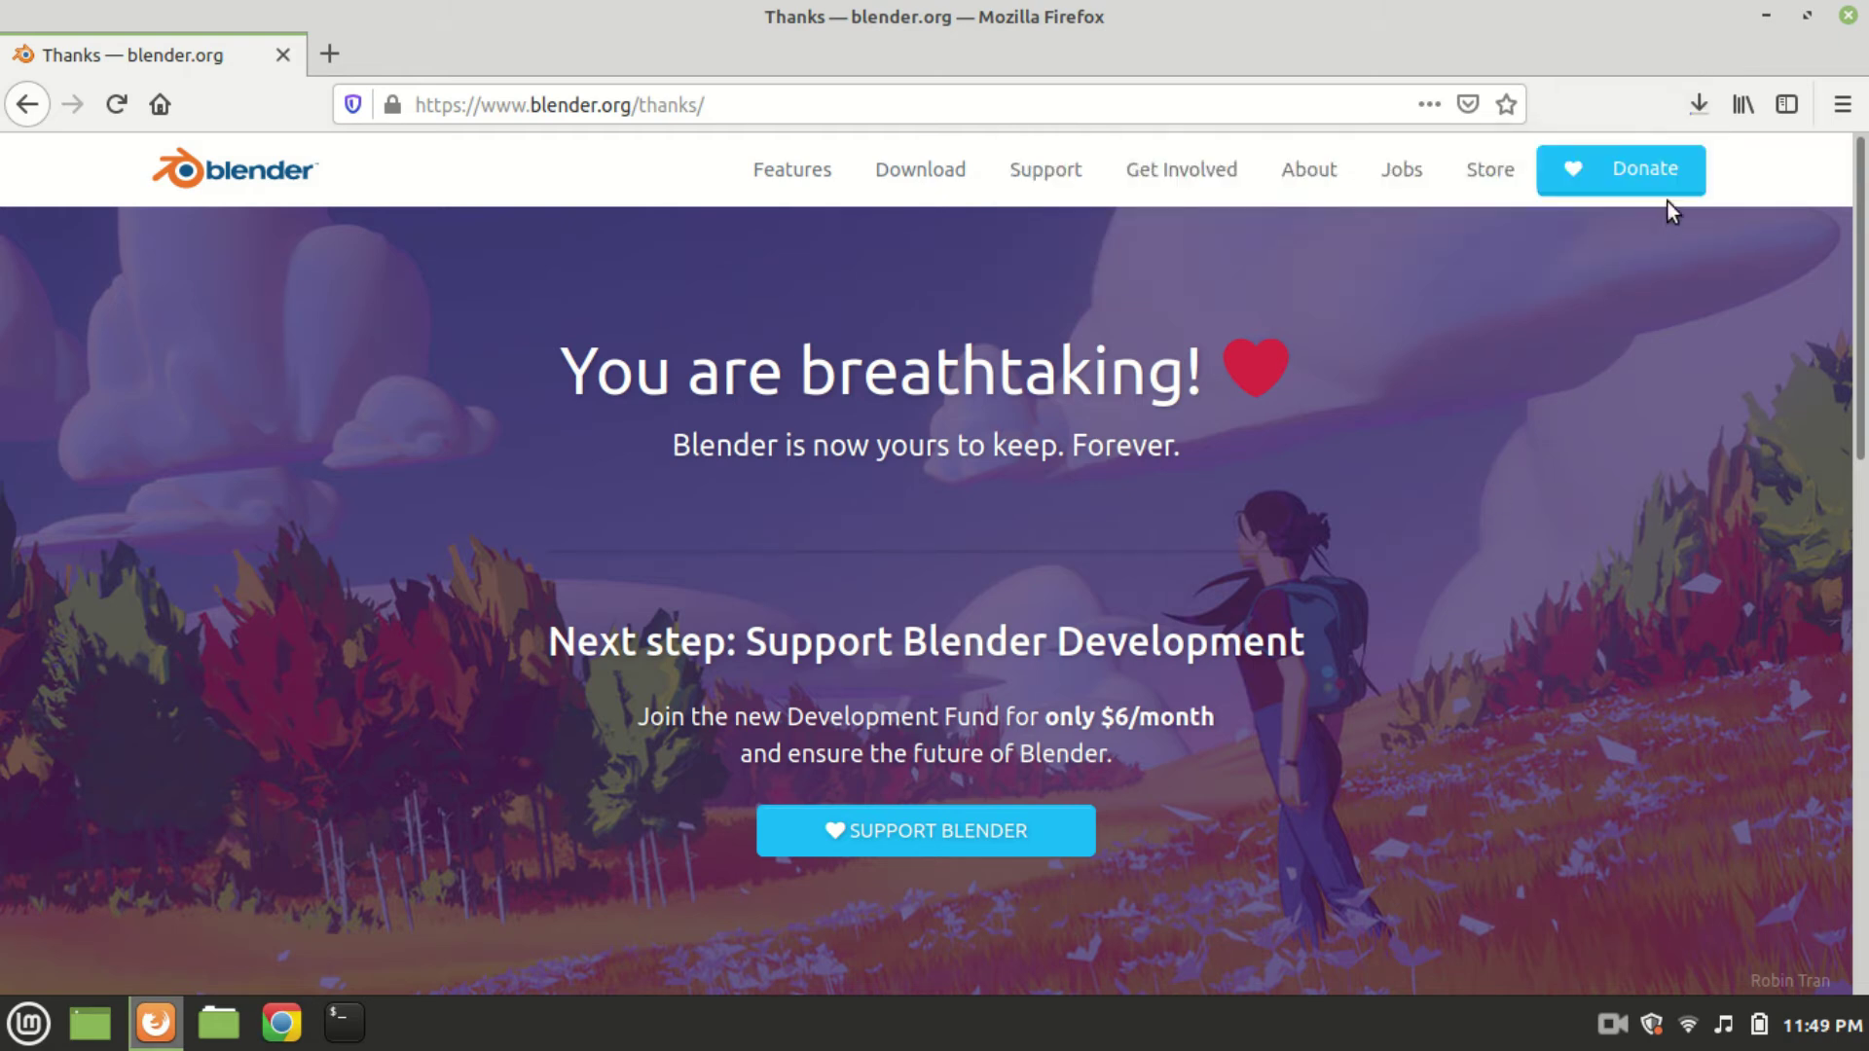
Step: Minimize Firefox and add a new desktop folder named 'Blender' from the desktop context menu
click(1766, 17)
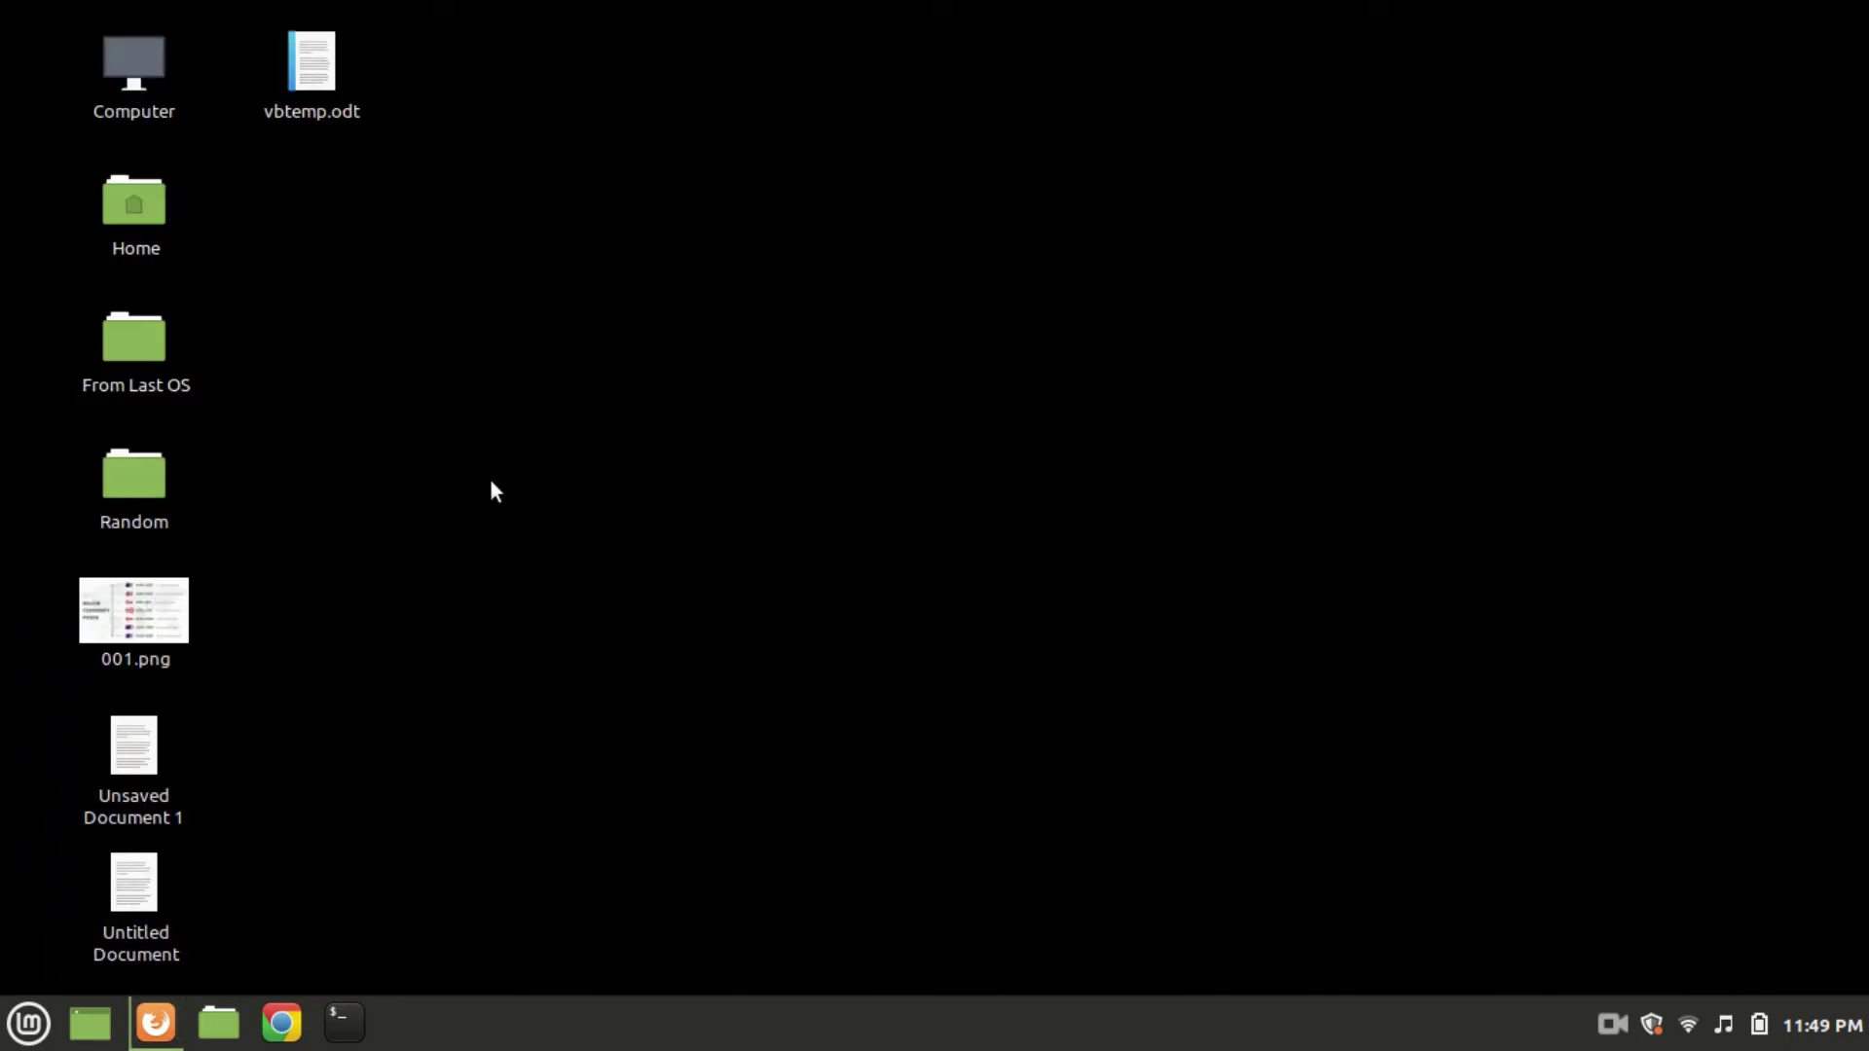
right_click(467, 407)
click(381, 715)
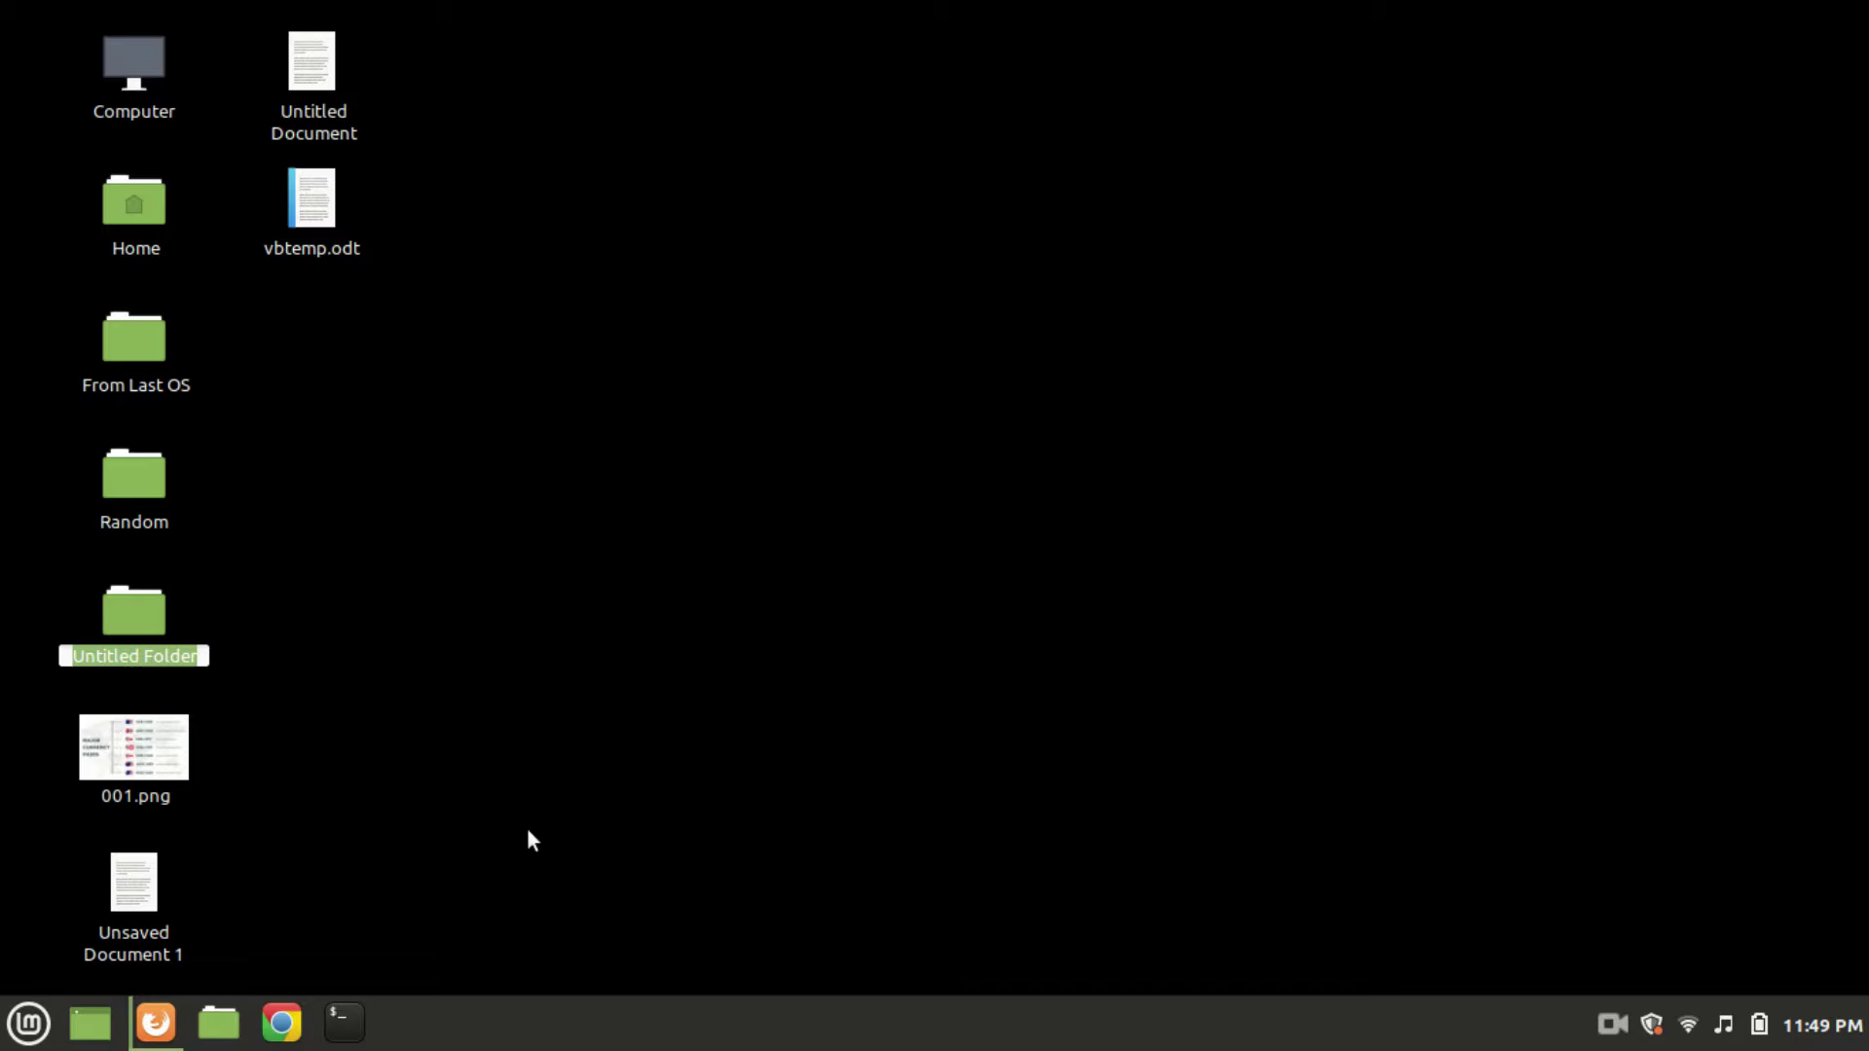
text(Blen)
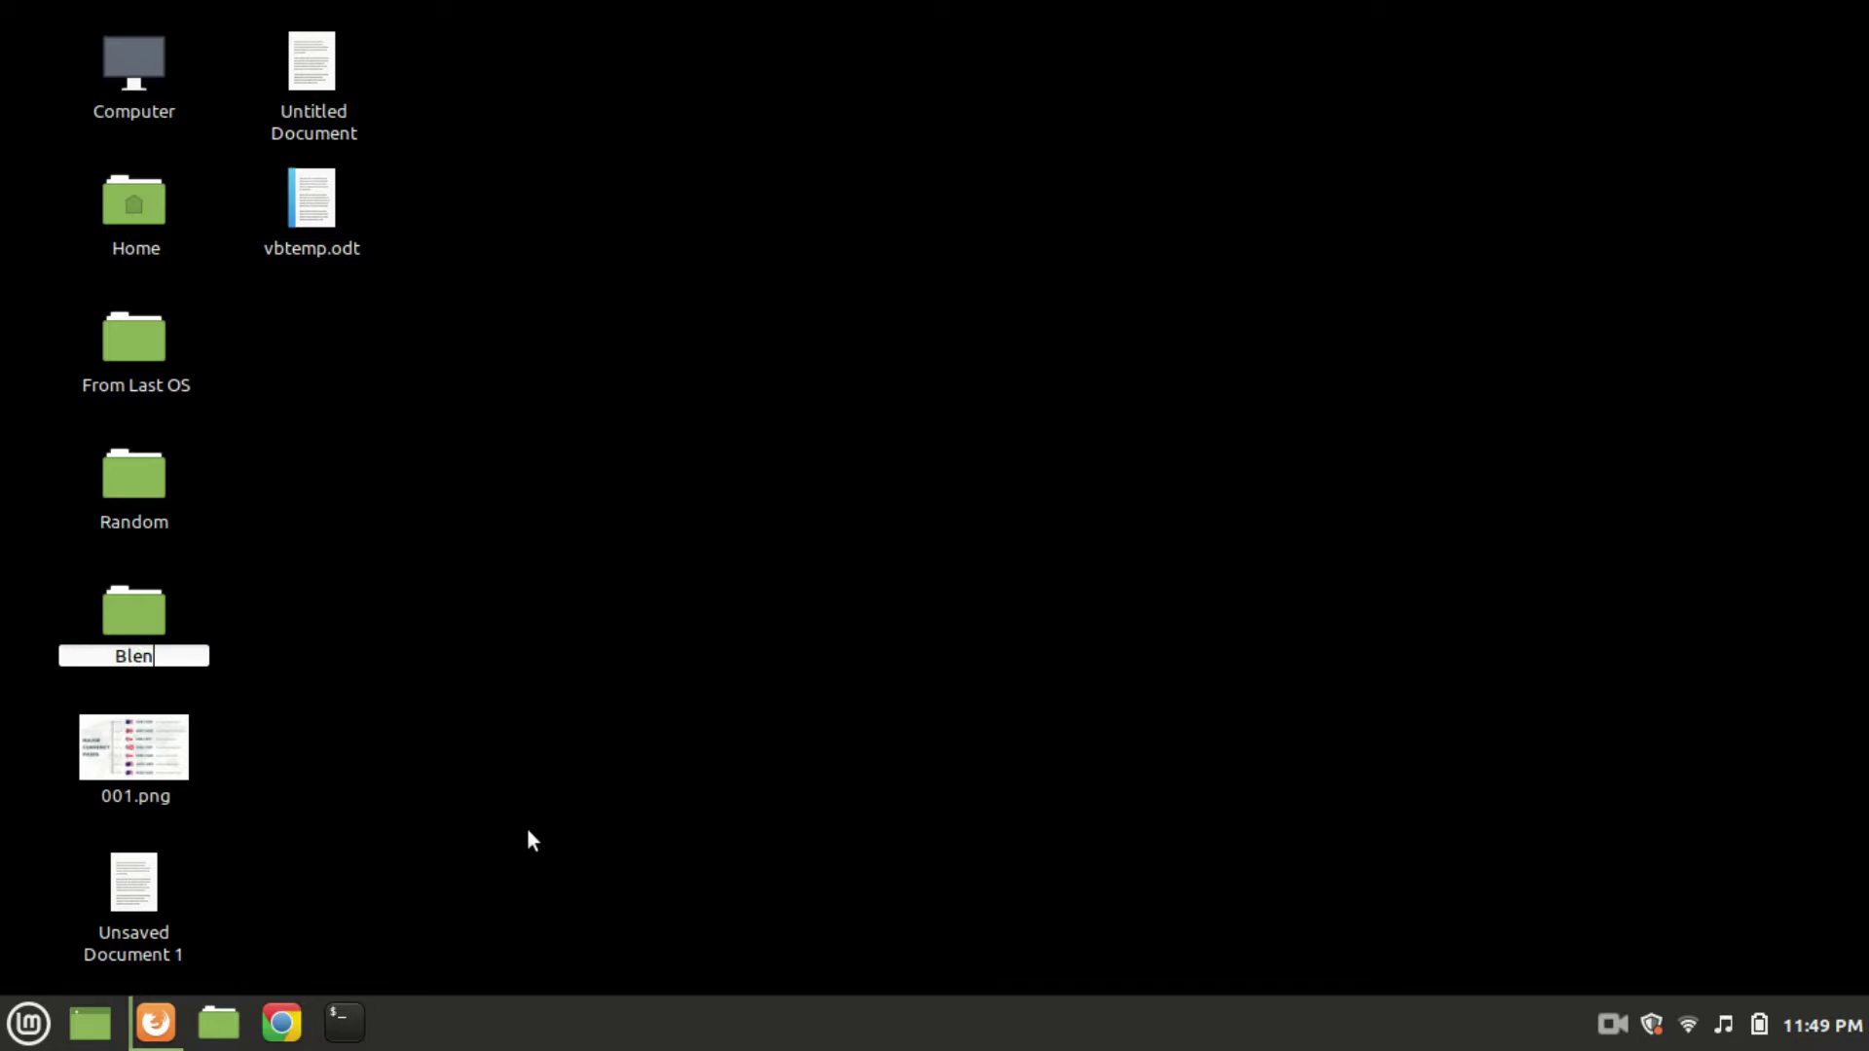
text(der)
key(Return)
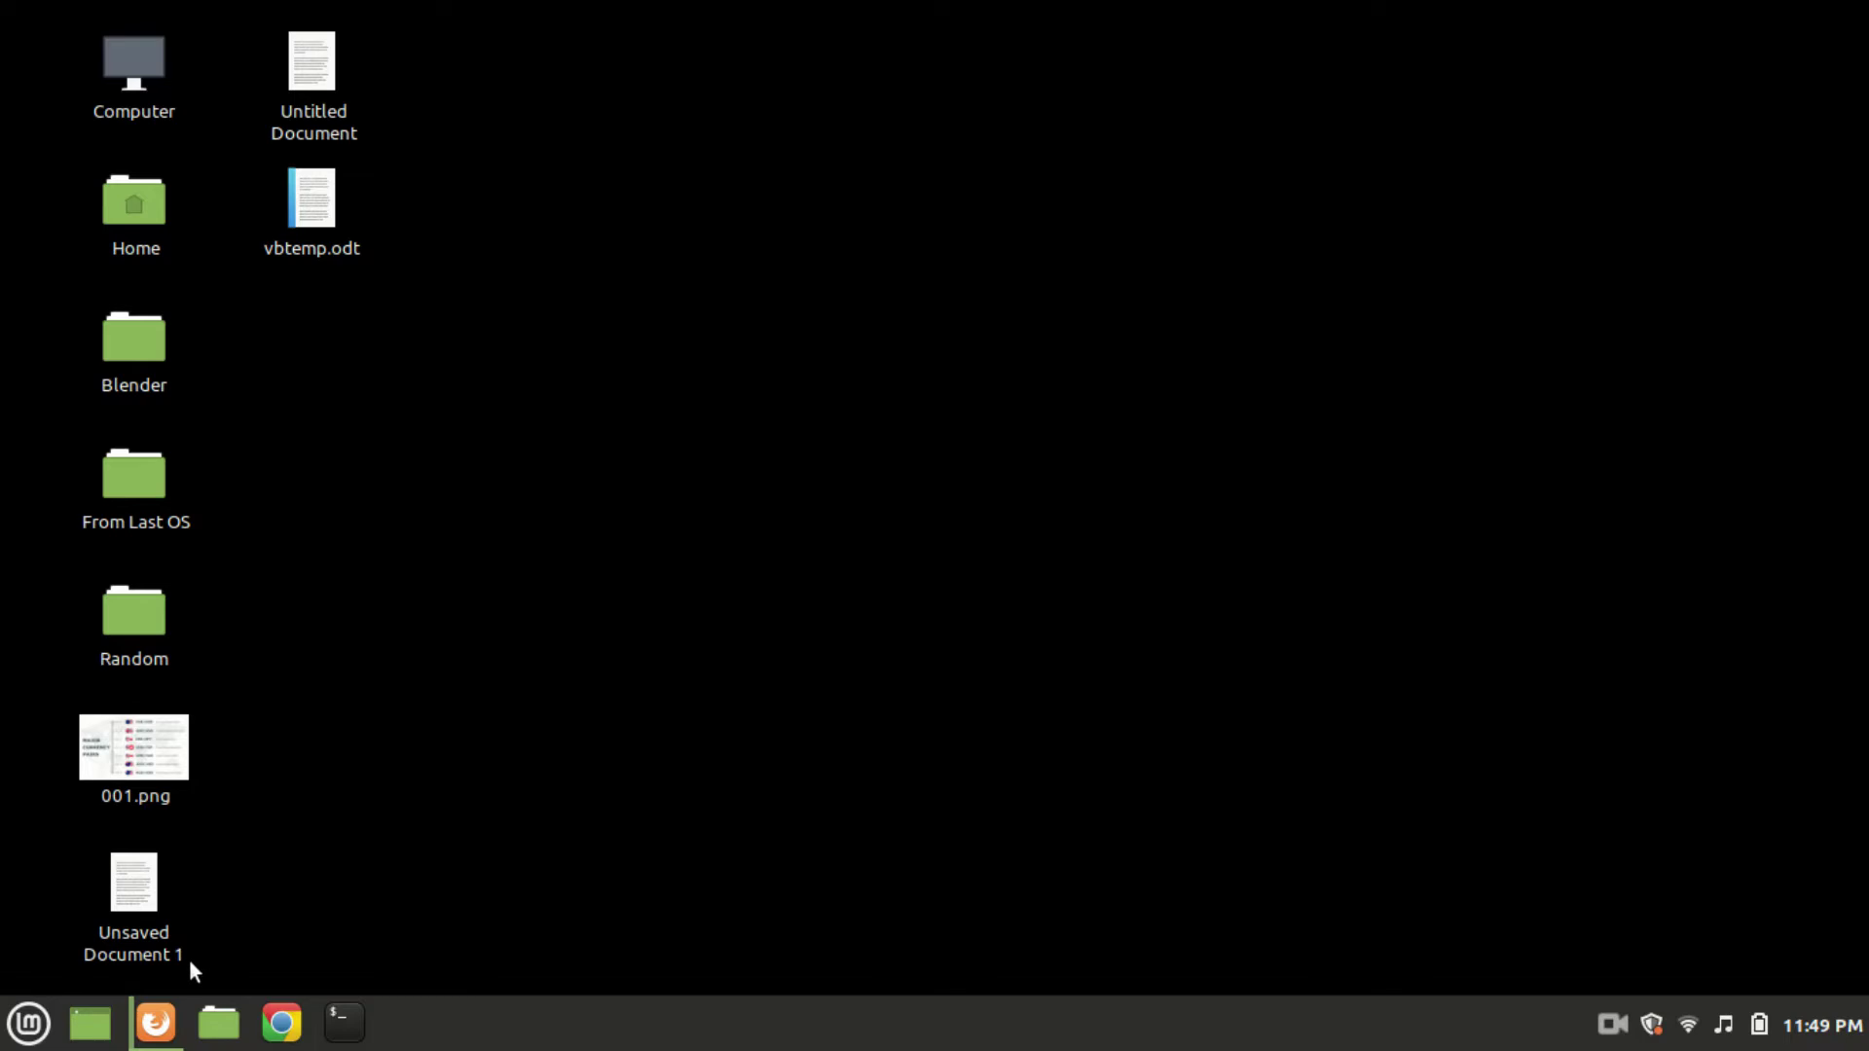
Step: Restore Firefox and confirm the 145 MB blender-2.91.2-linux64.tar.xz download has finished
click(155, 1022)
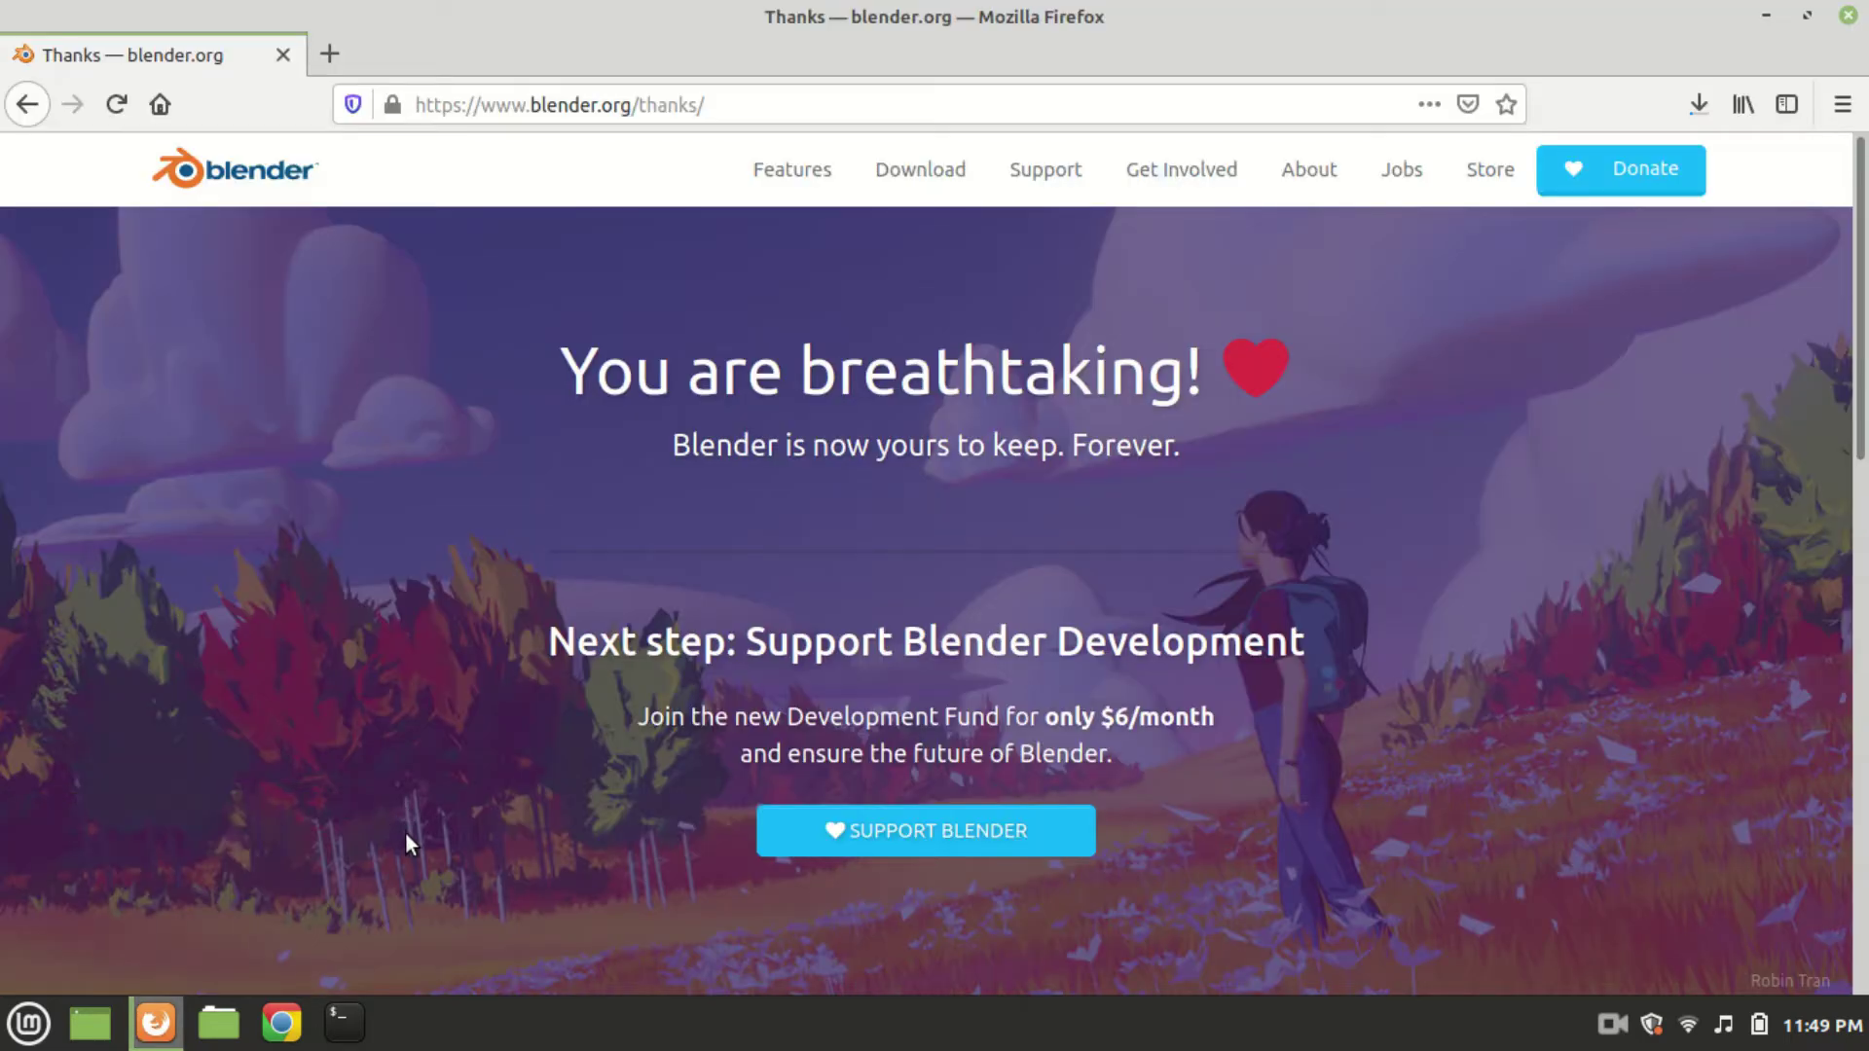
click(1694, 107)
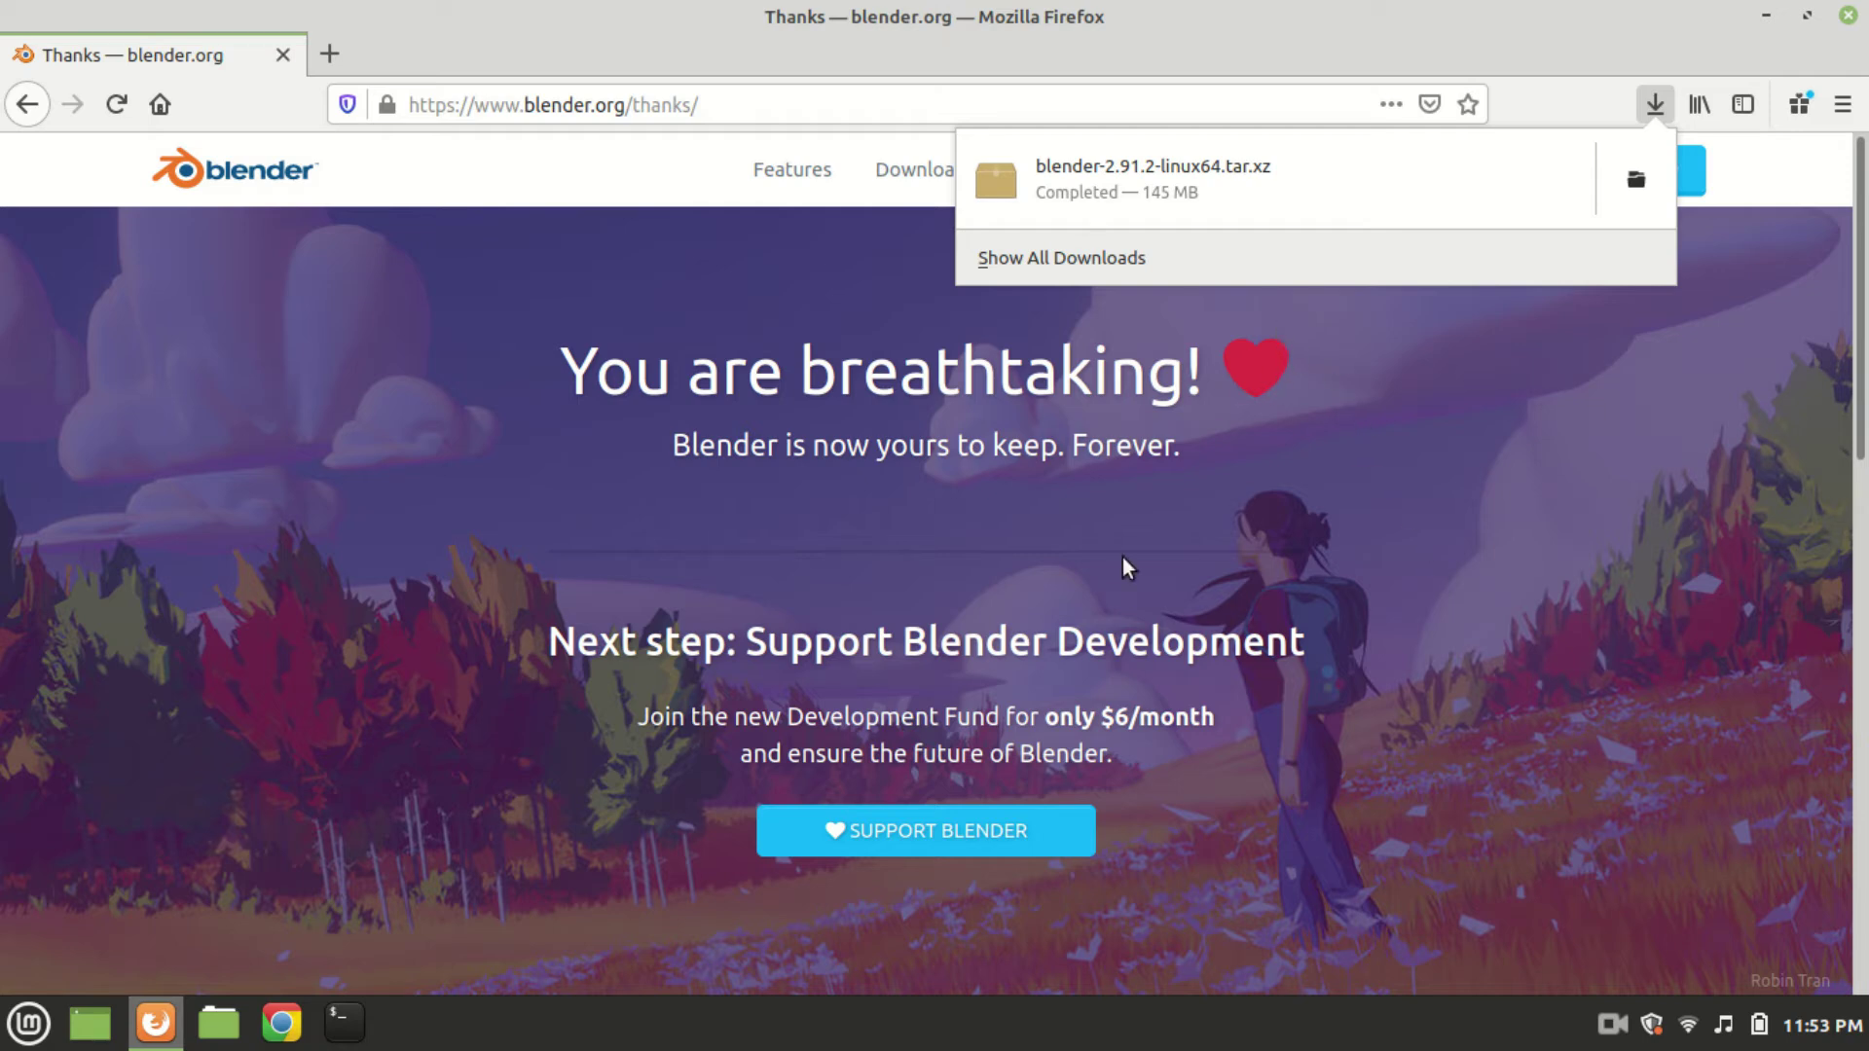
Step: Open blender-2.91.2-linux64.tar.xz in Archive Manager and bring up its folder's context menu
click(1172, 195)
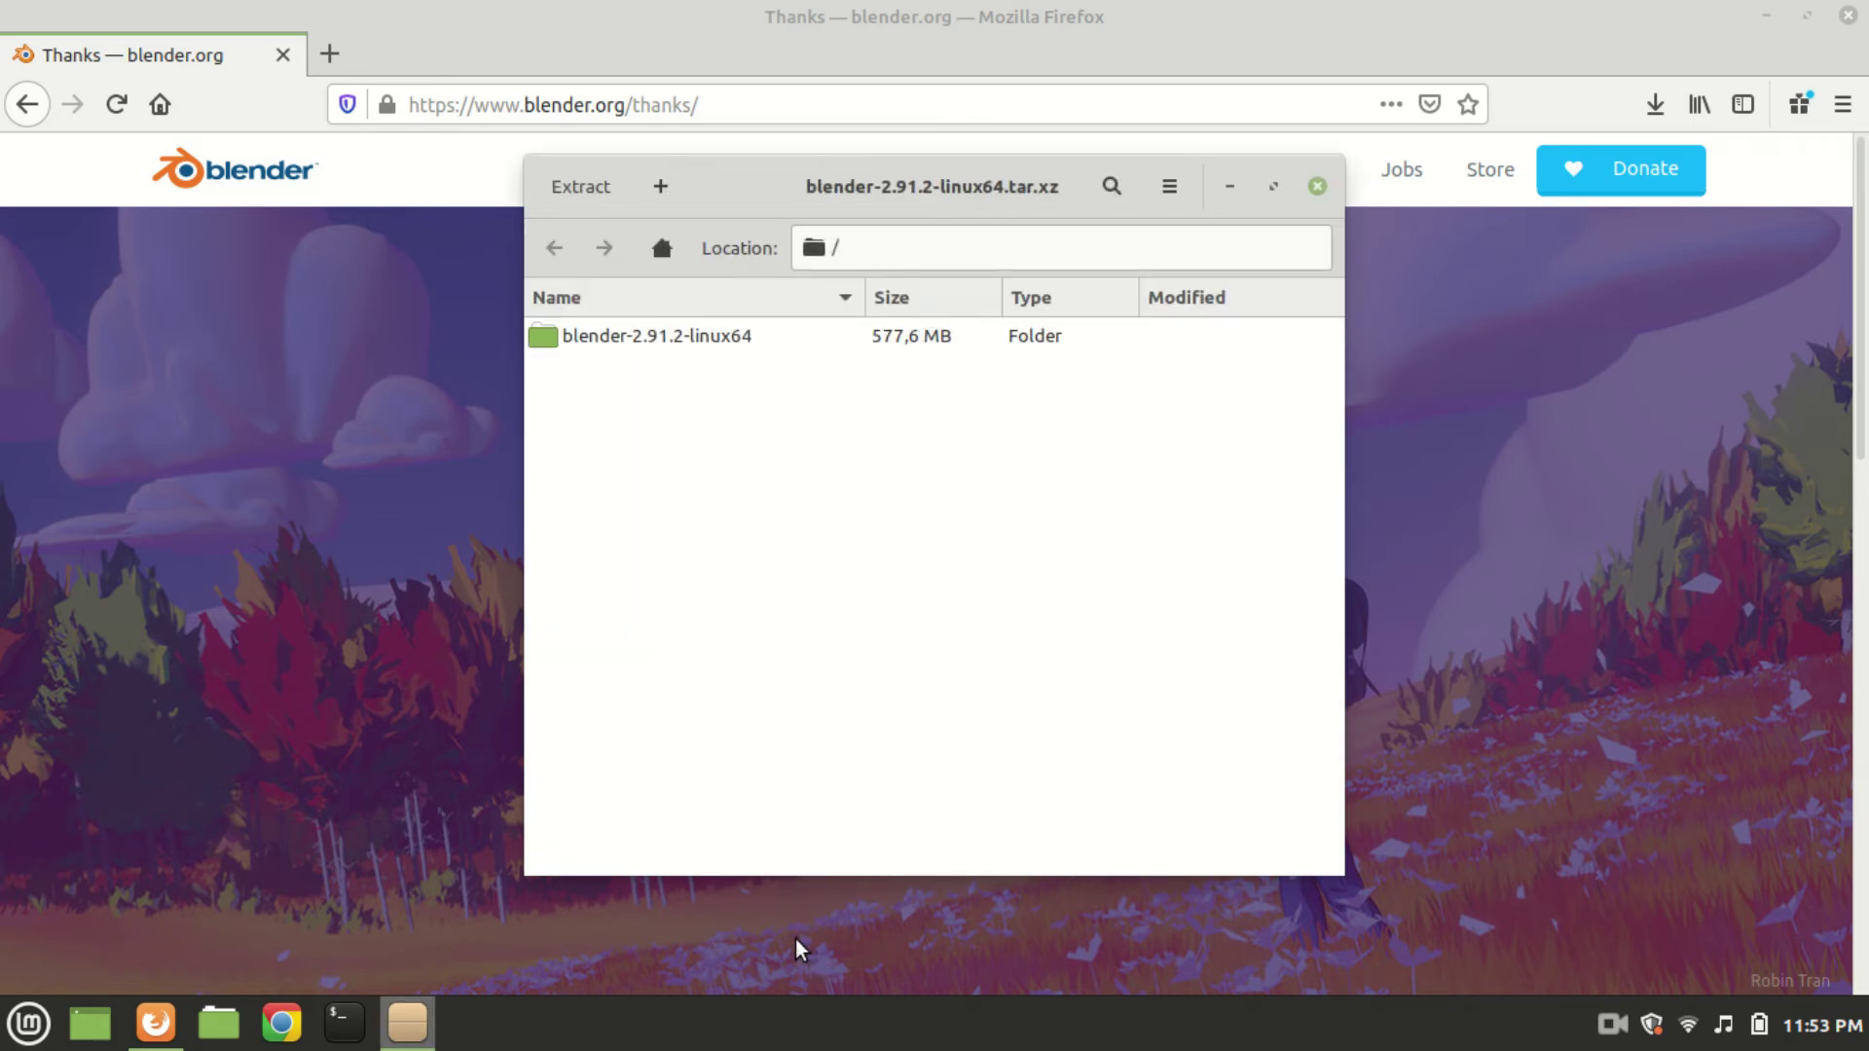
click(677, 342)
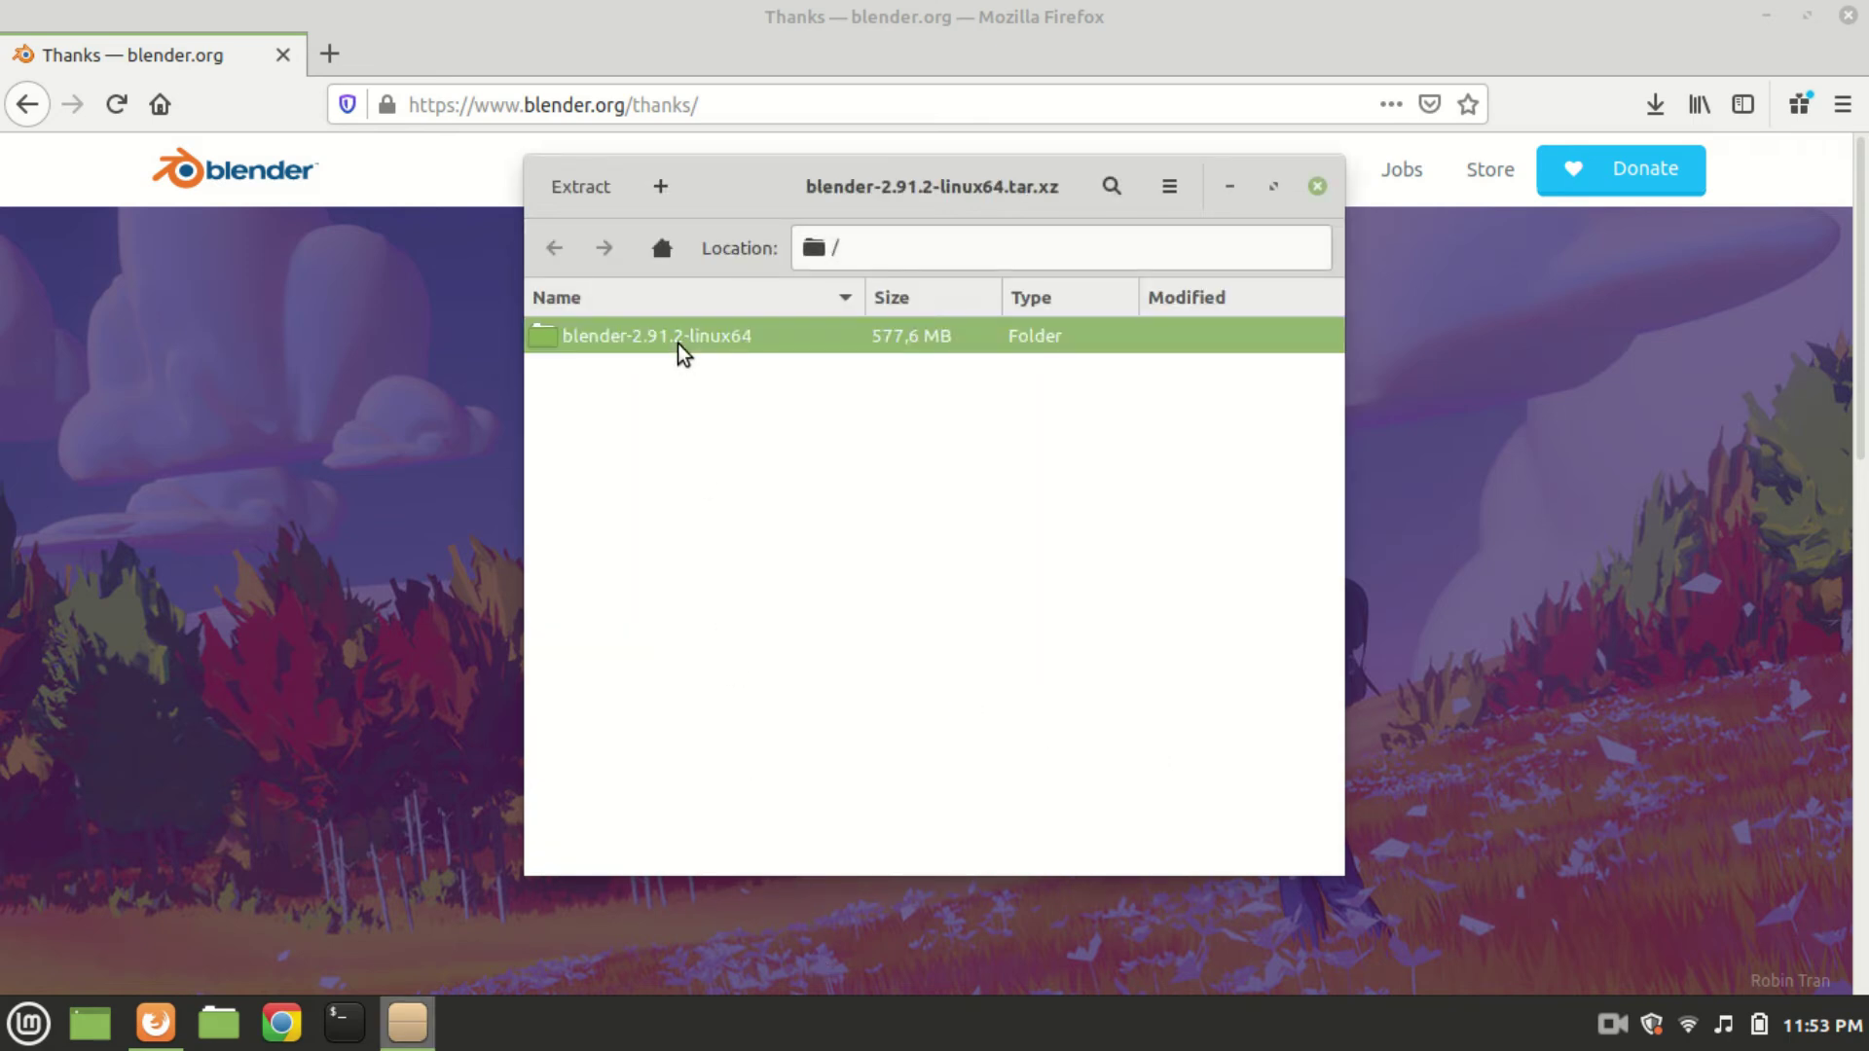
right_click(677, 342)
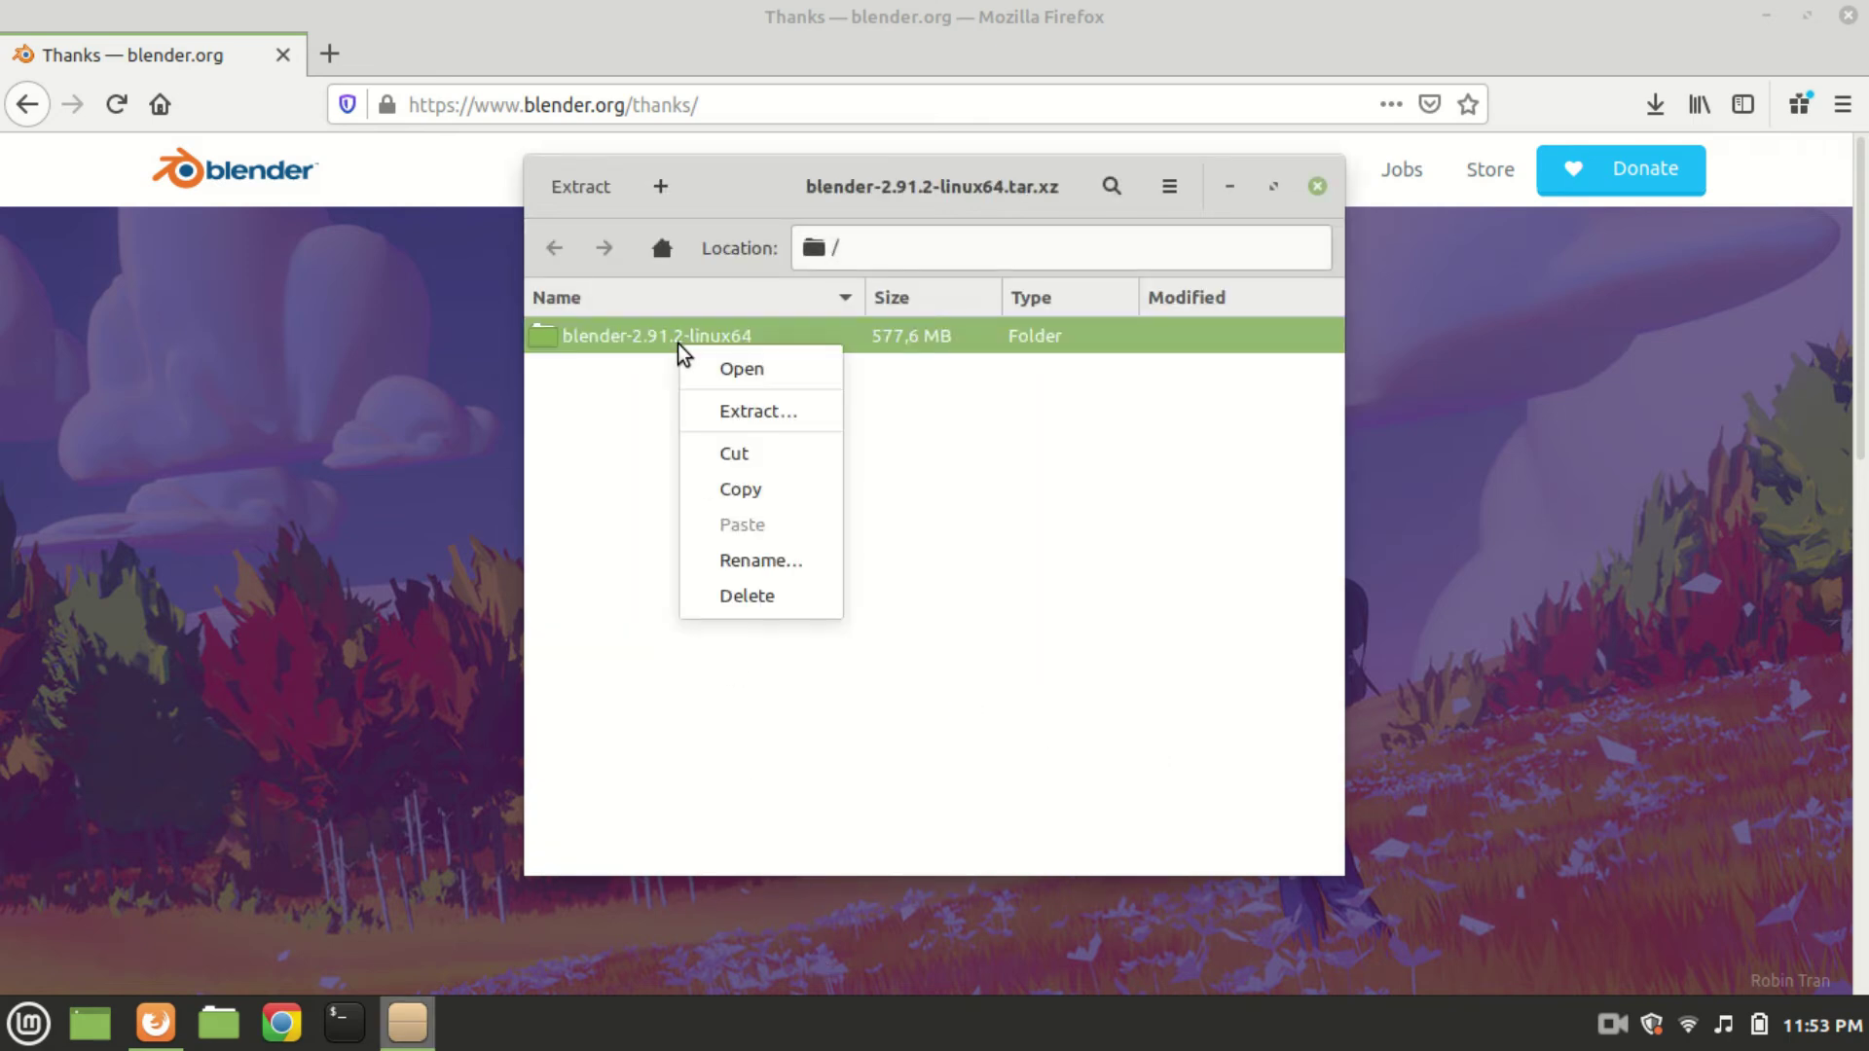
Step: Extract the blender-2.91.2-linux64 folder into Desktop/Blender
click(740, 416)
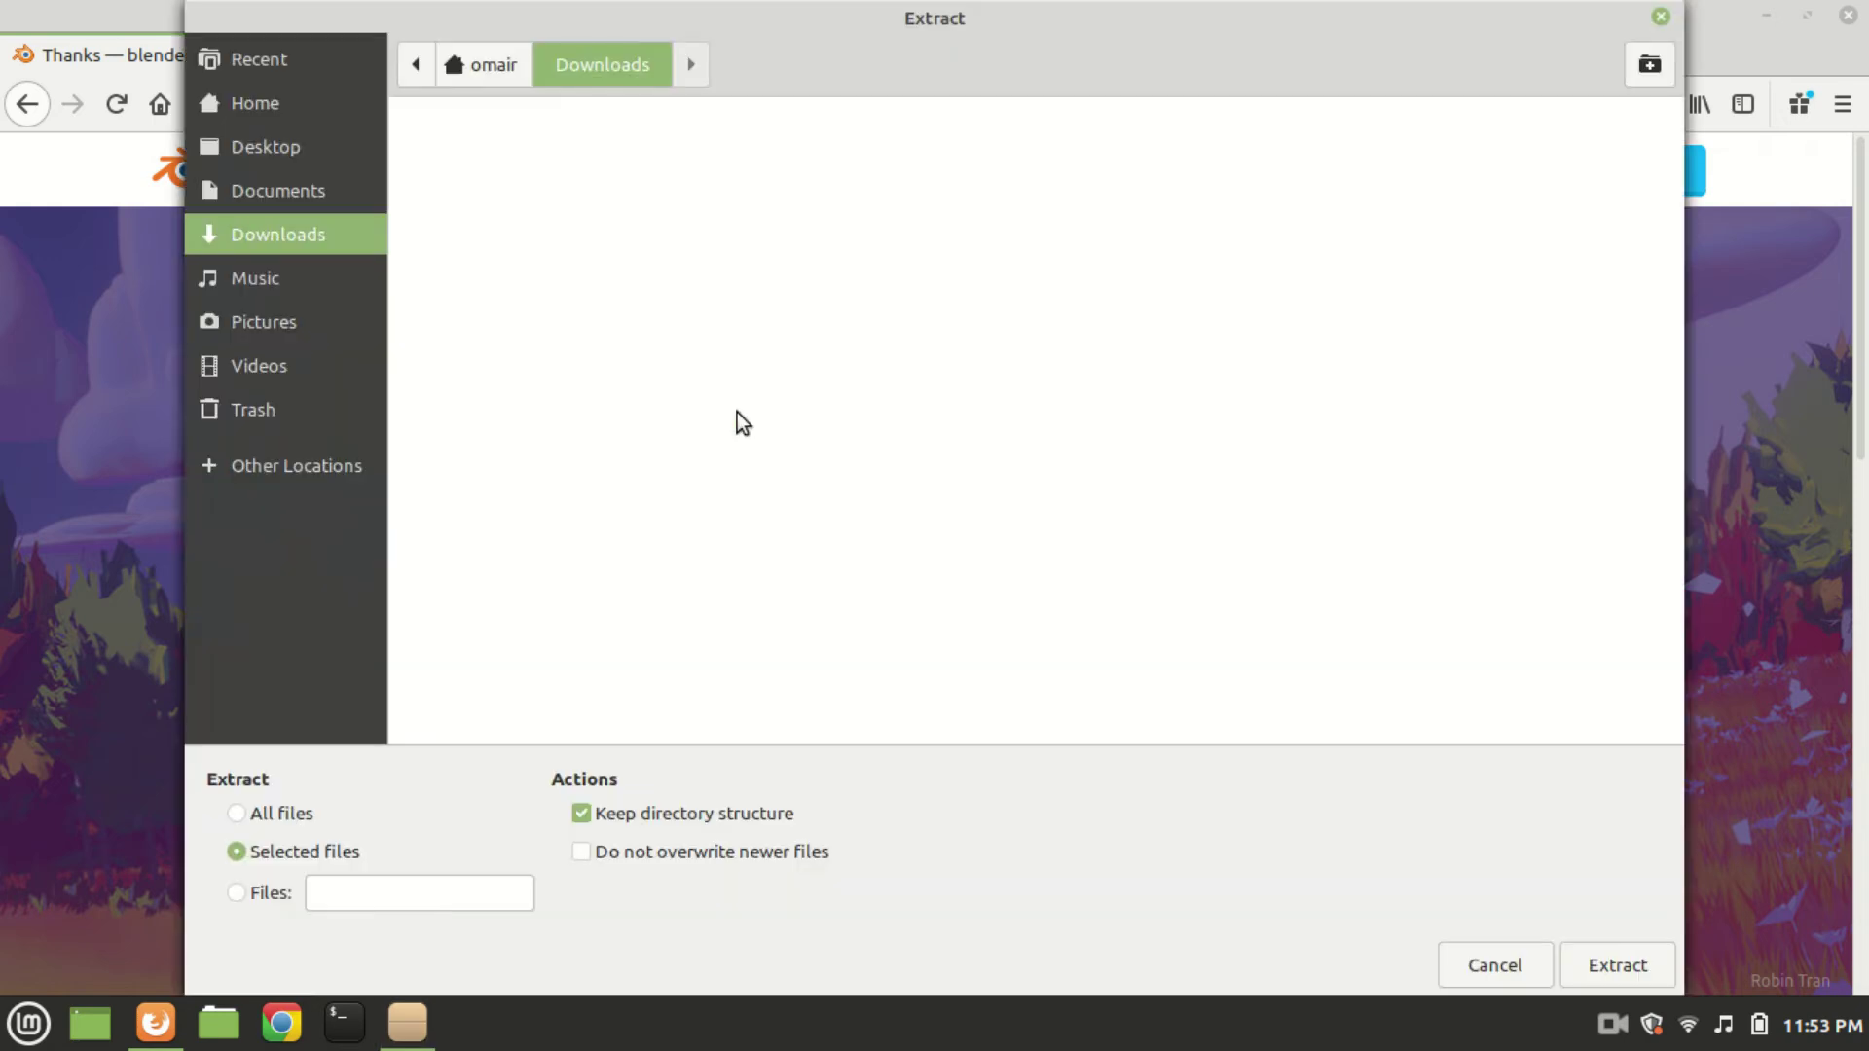
click(300, 155)
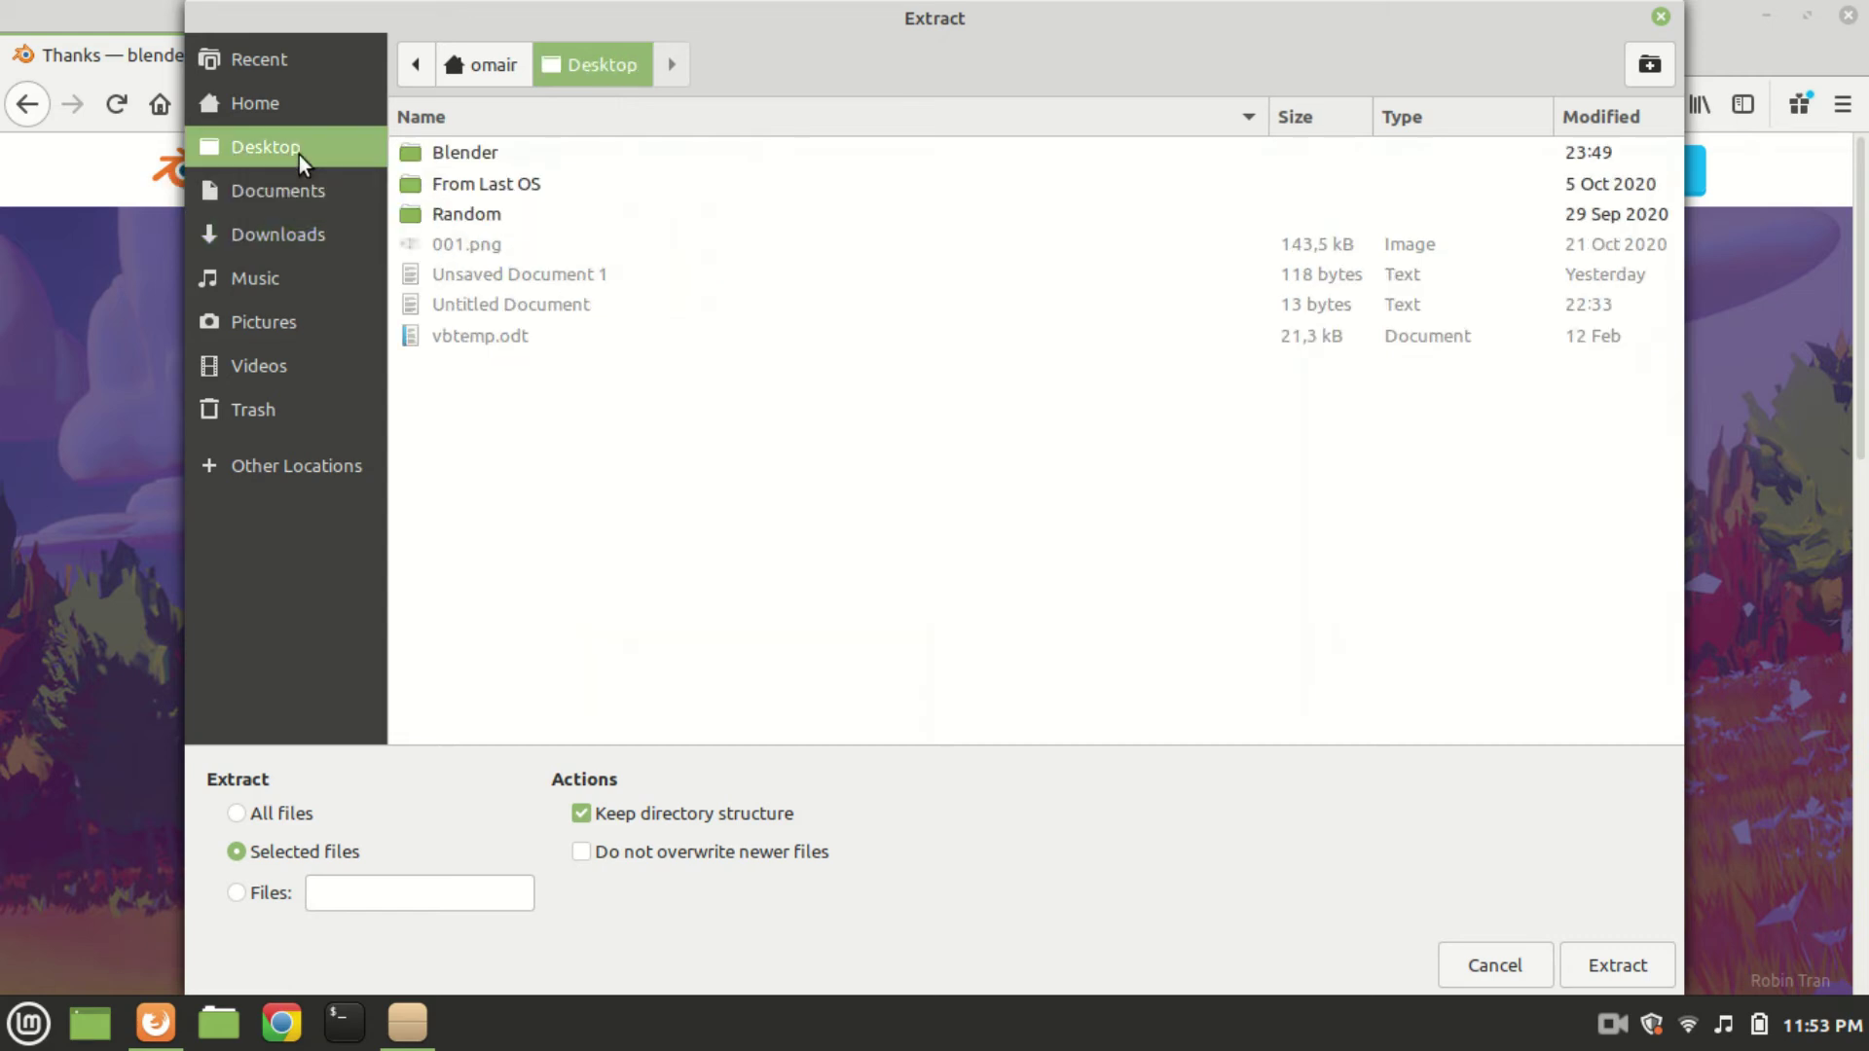
click(470, 151)
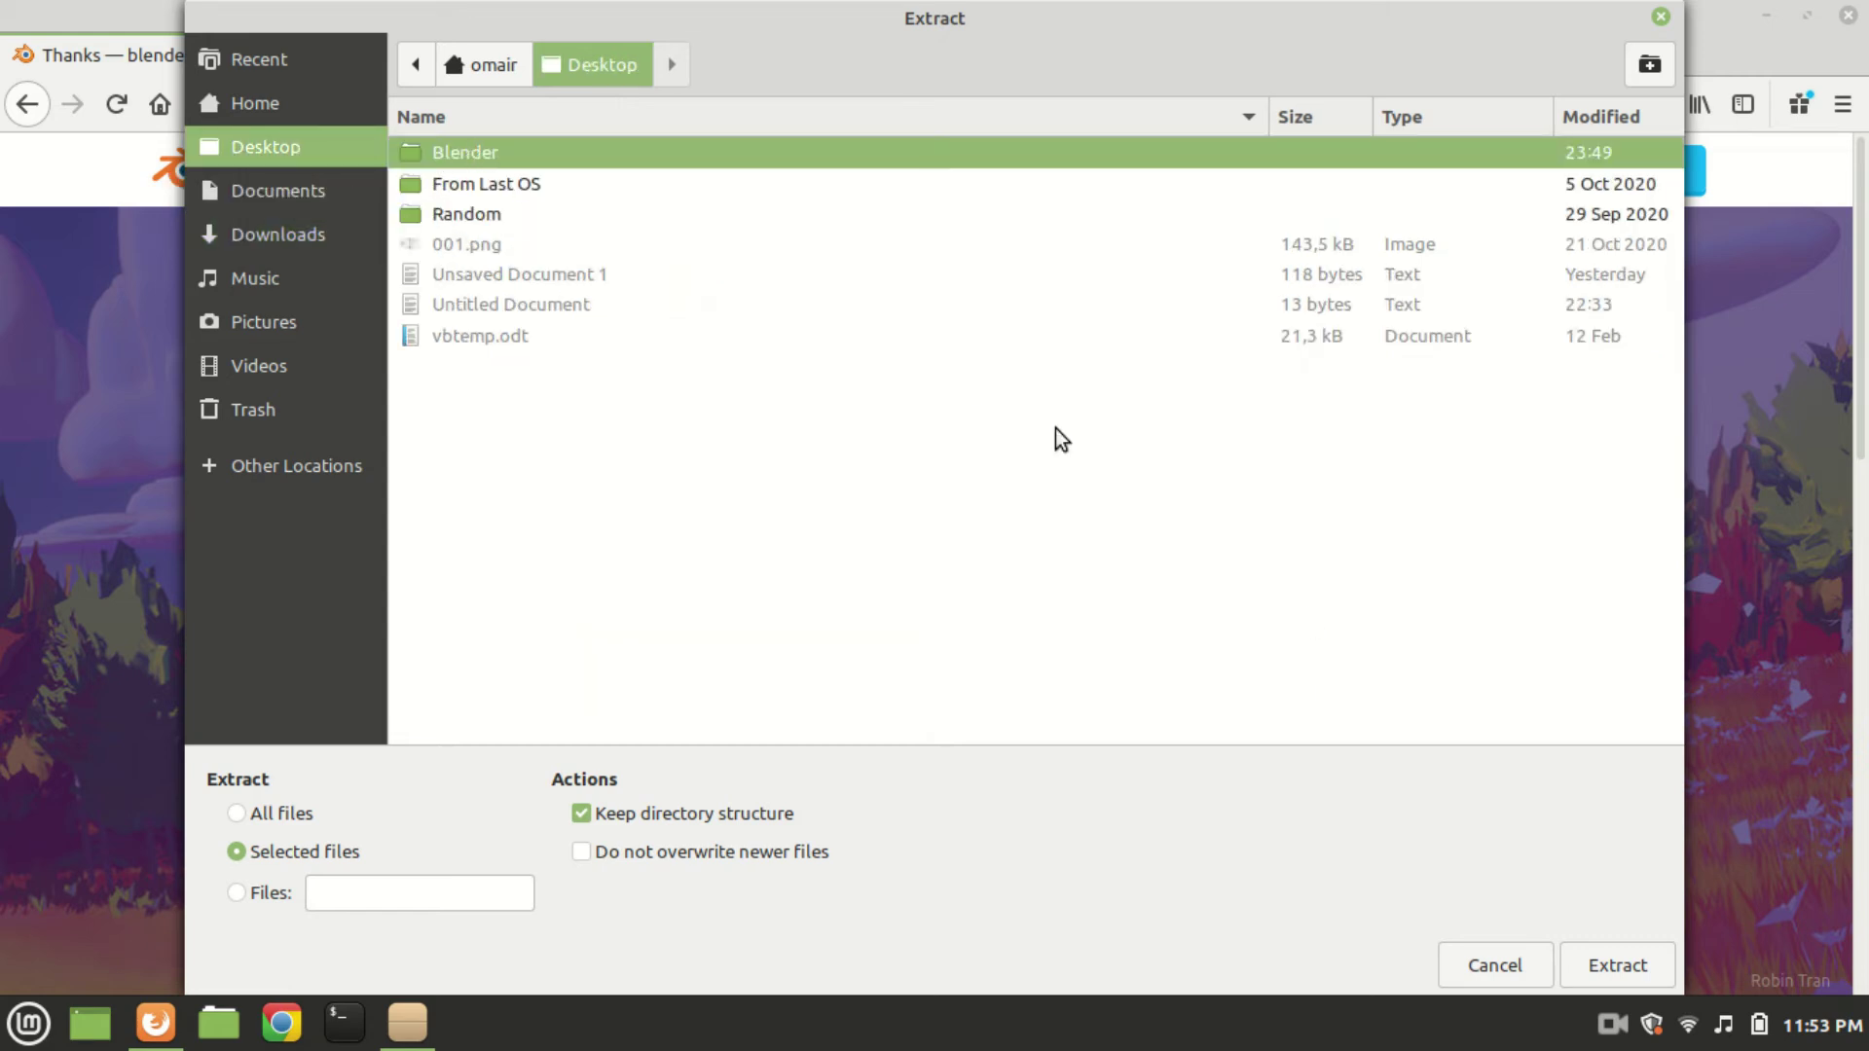
click(1610, 966)
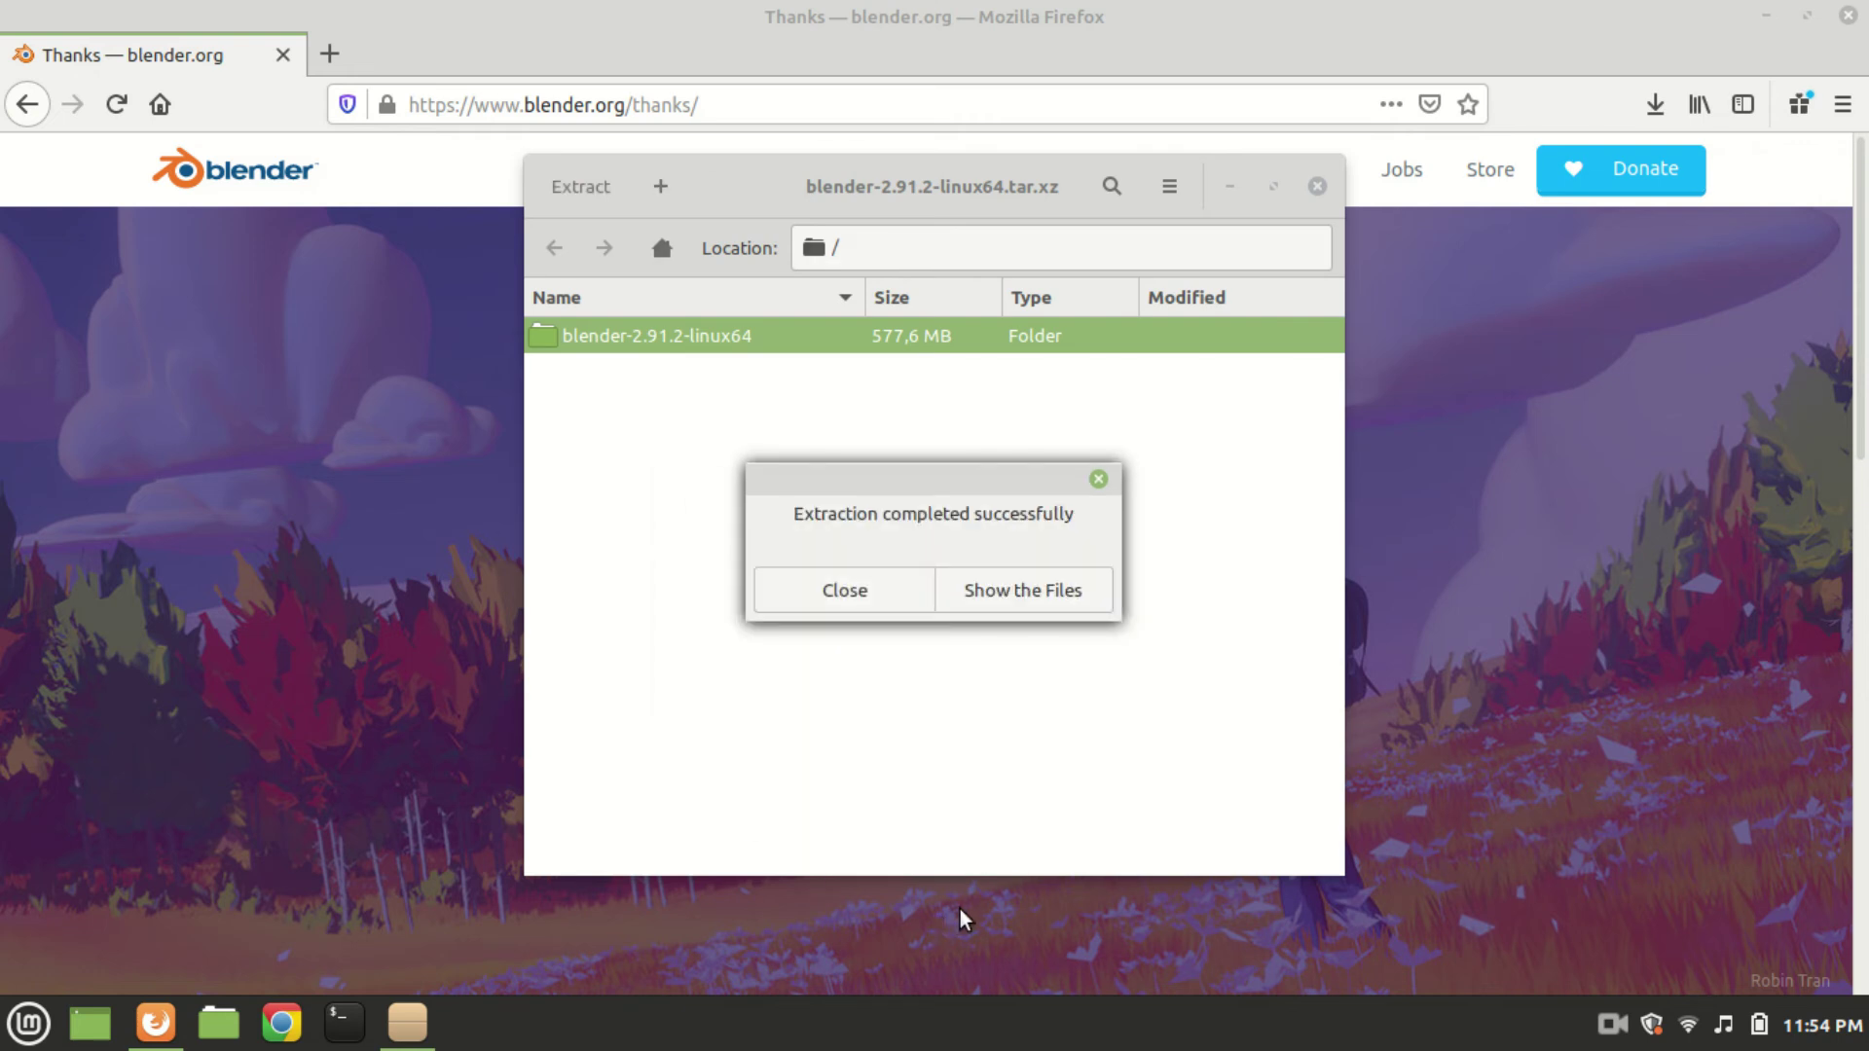
Step: Show the extracted blender-2.91.2-linux64 files in Nemo
click(965, 601)
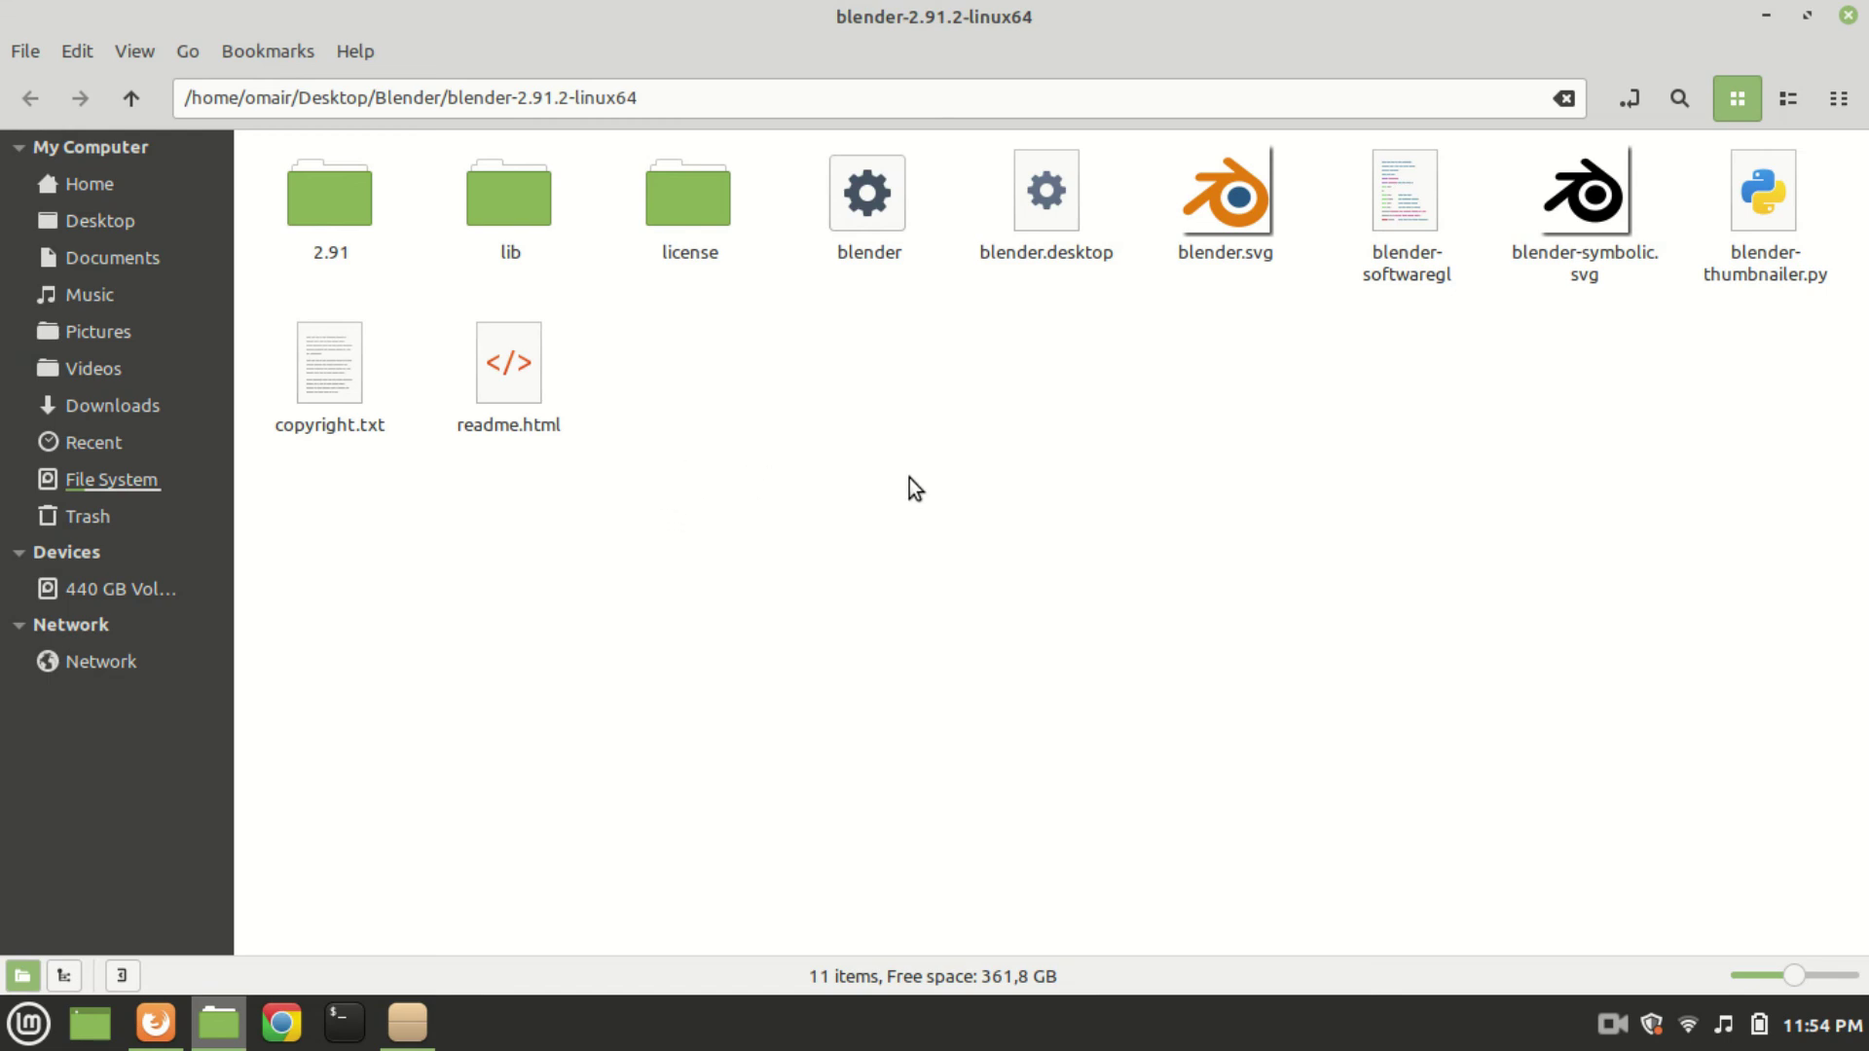
Step: Launch the blender executable from the extracted blender-2.91.2-linux64 folder
click(866, 222)
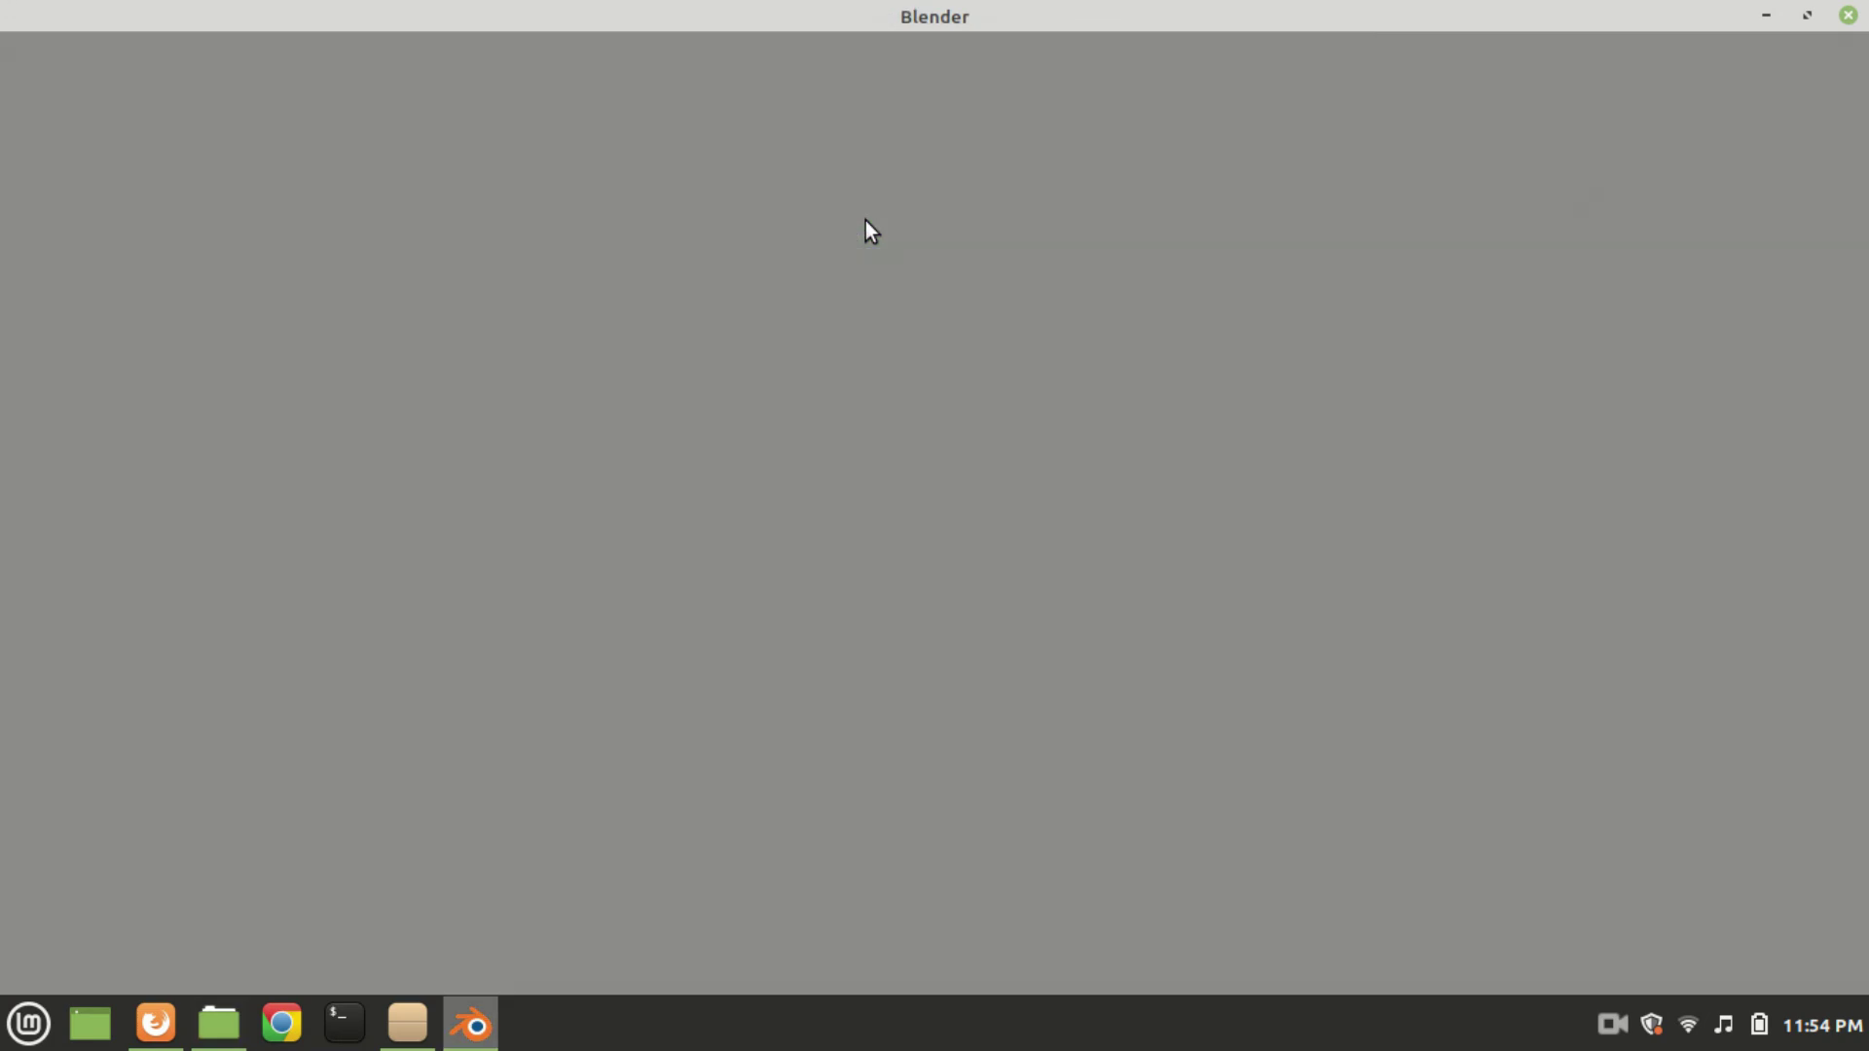